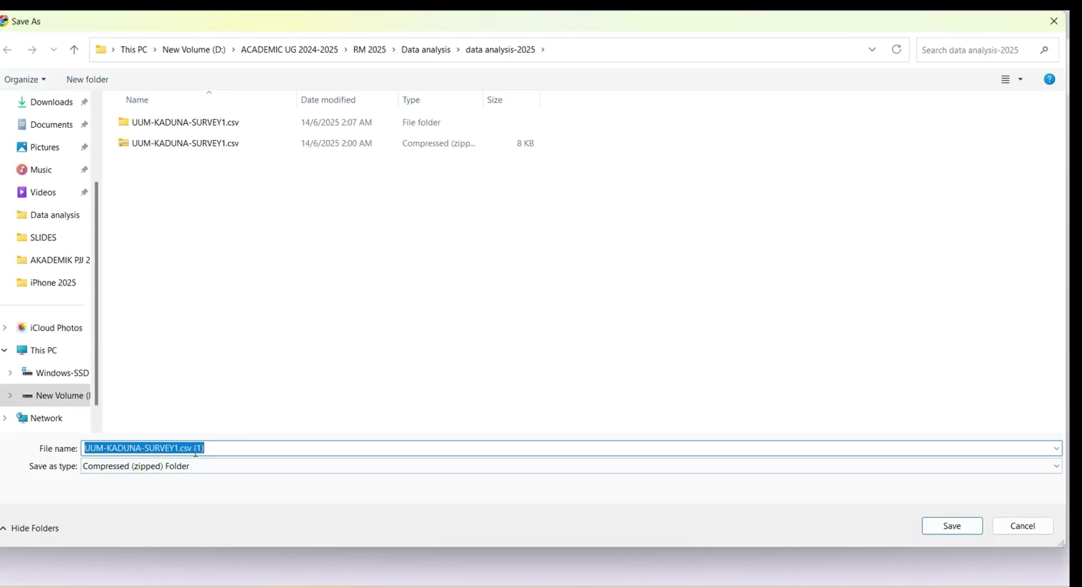
# Save the downloaded survey responses archive as UUM-KADUNA-SURVEY-latest in the data analysis-2025 folder.
pyautogui.click(214, 447)
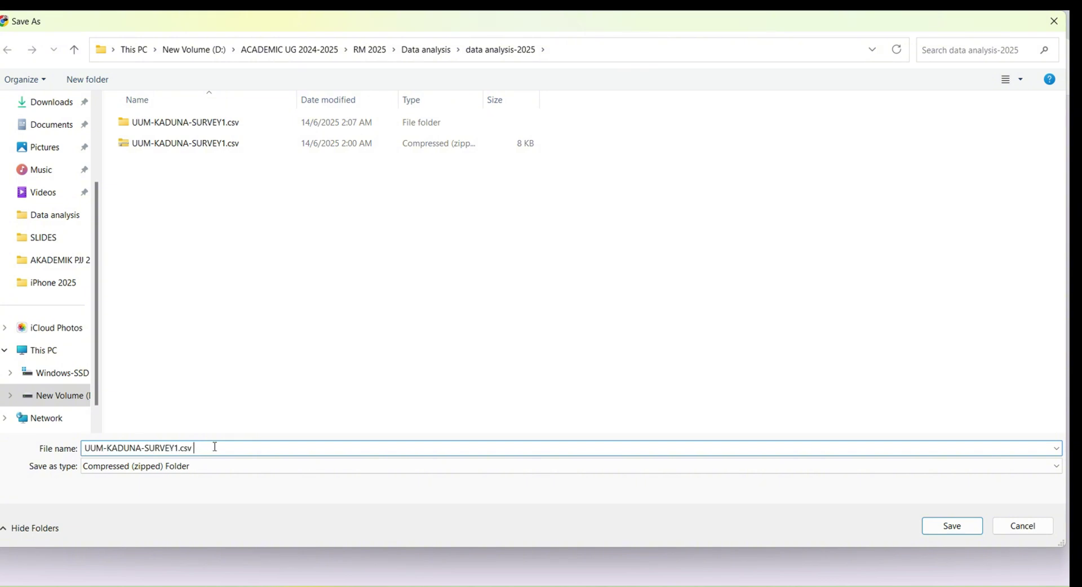
pyautogui.press('BackSpace')
pyautogui.press('BackSpace')
pyautogui.press('BackSpace')
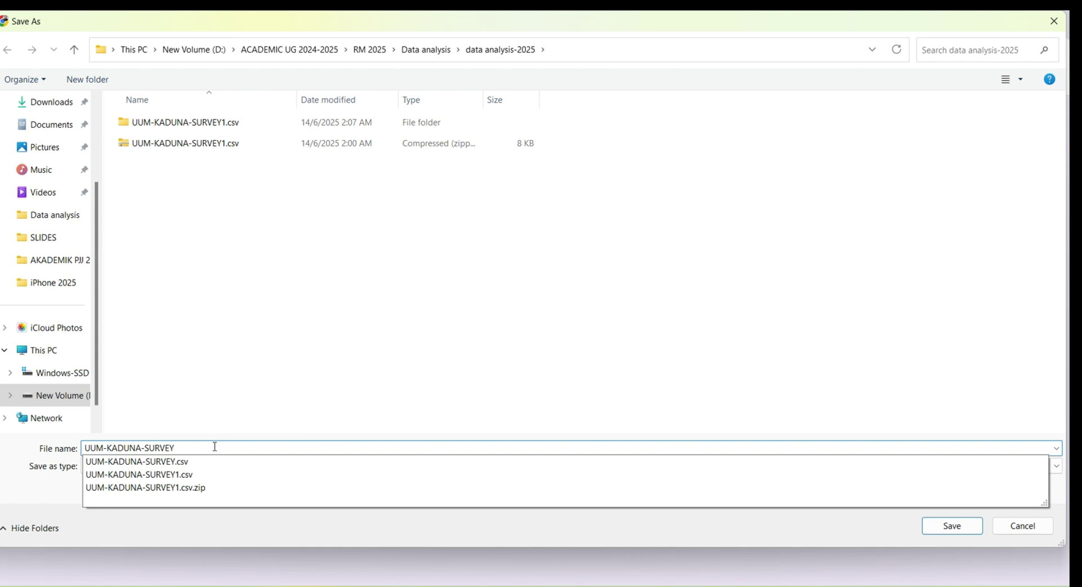
pyautogui.write('-latest')
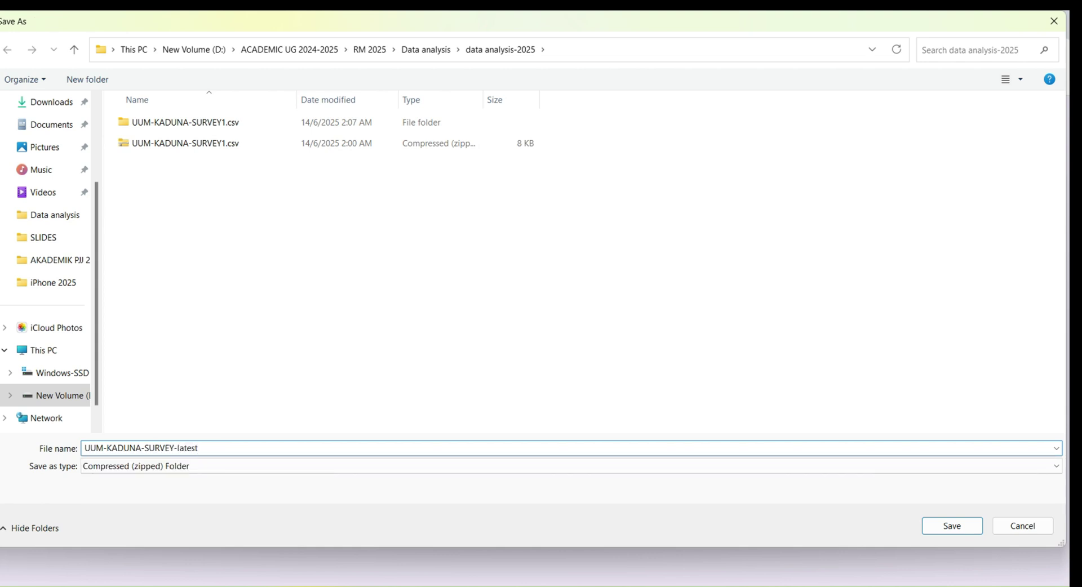
pyautogui.press('Return')
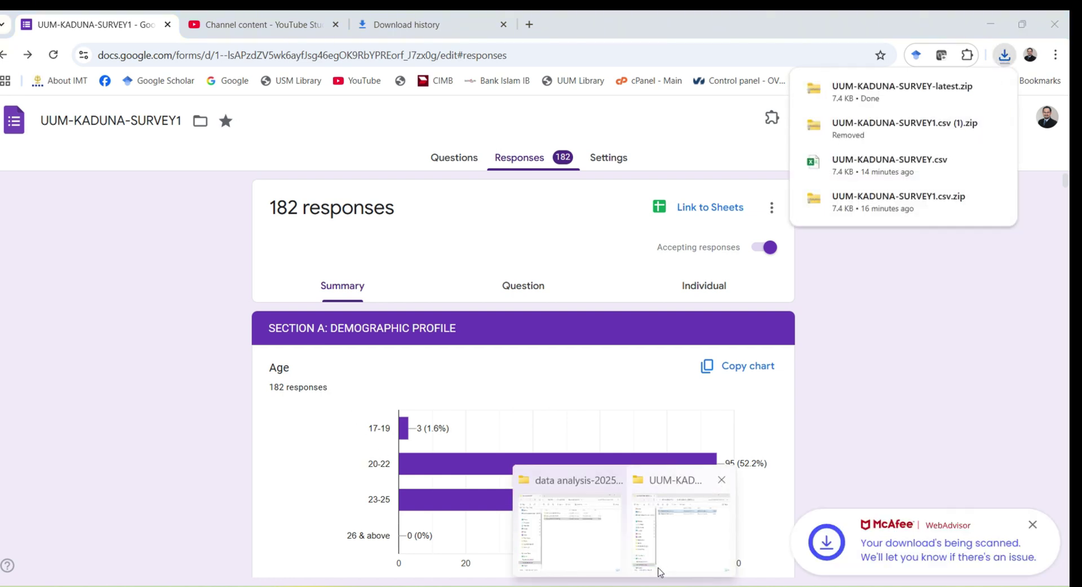
# Extract the UUM-KADUNA-SURVEY-latest archive in File Explorer, using the suggested destination folder.
pyautogui.click(580, 546)
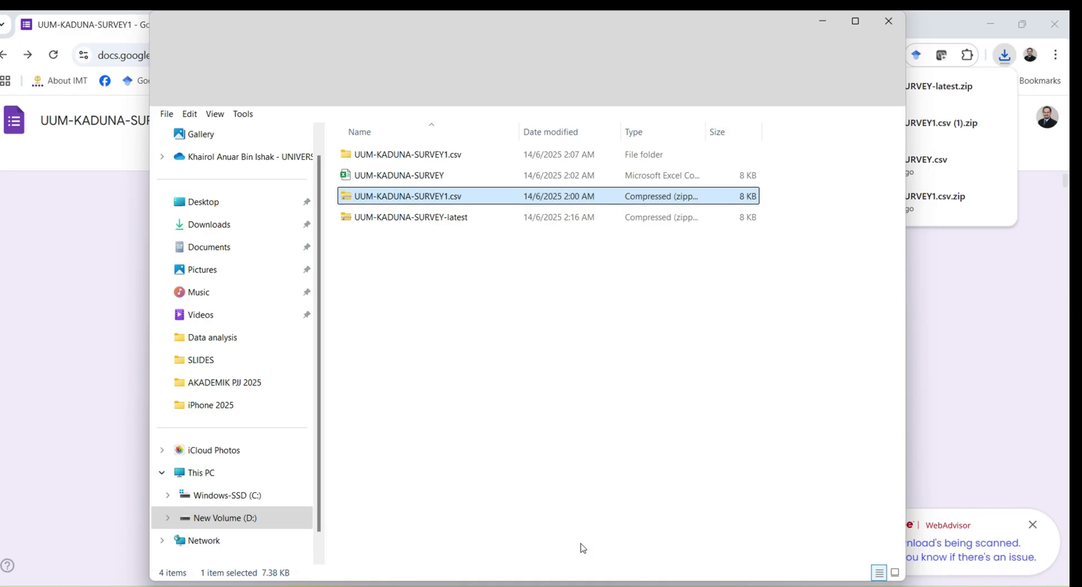
pyautogui.click(422, 223)
pyautogui.click(593, 92)
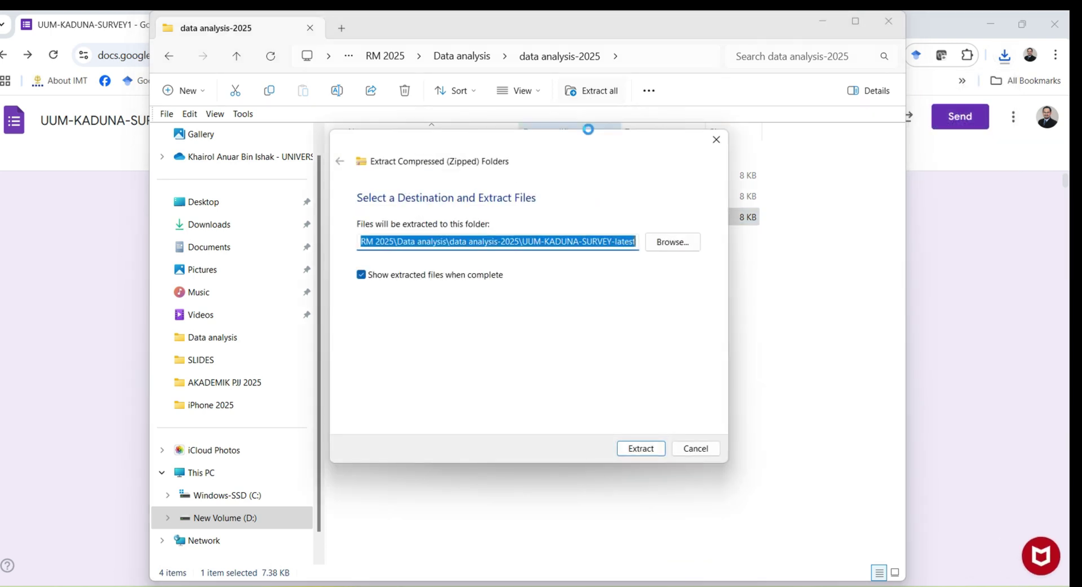
pyautogui.click(648, 452)
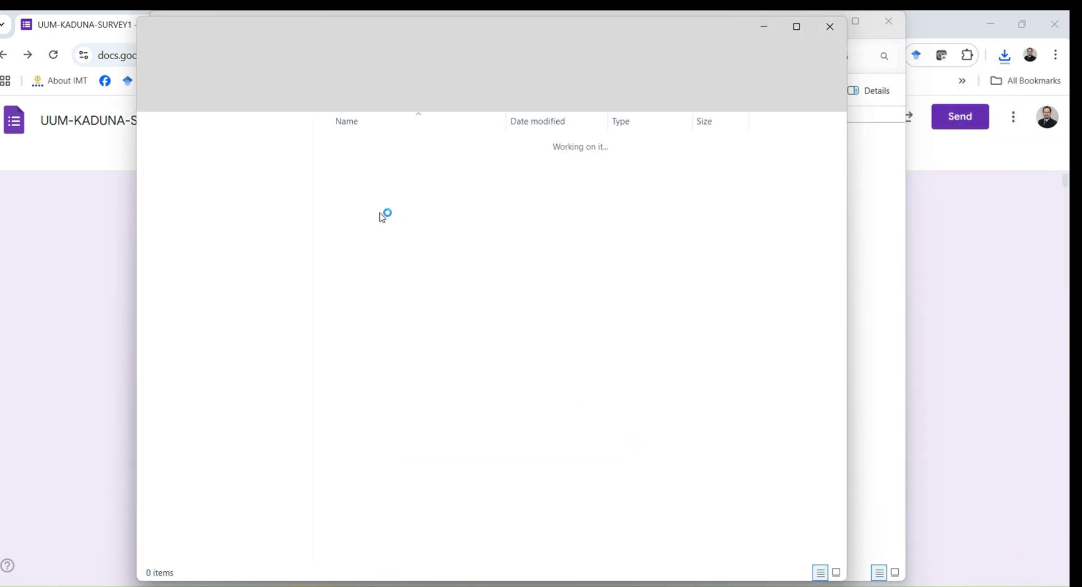
# Open the extracted UUM-KADUNA-SURVEY1 file in Excel and narrow the Timestamp column.
pyautogui.click(393, 147)
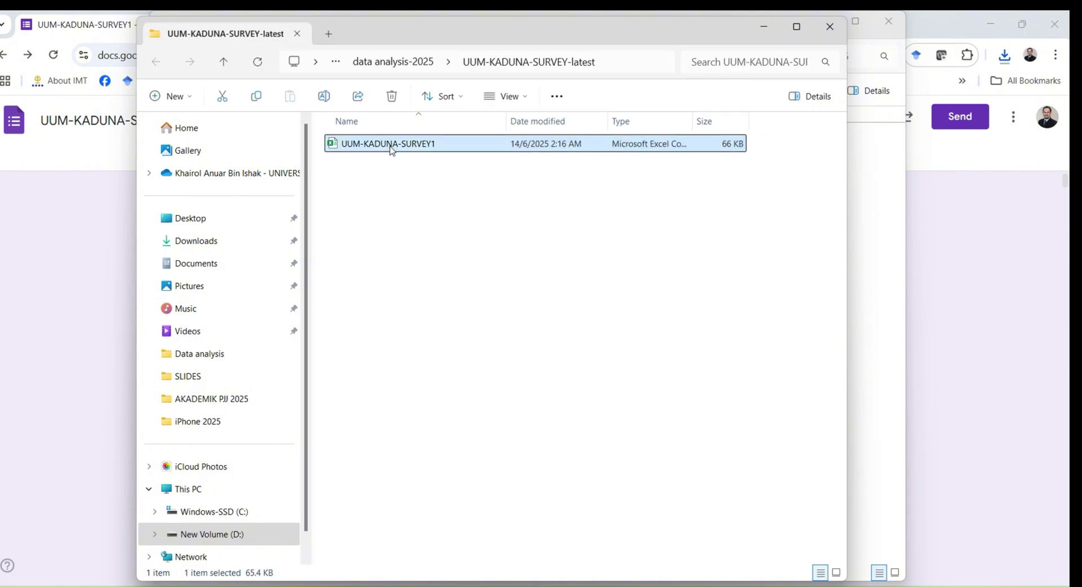
pyautogui.doubleClick(392, 147)
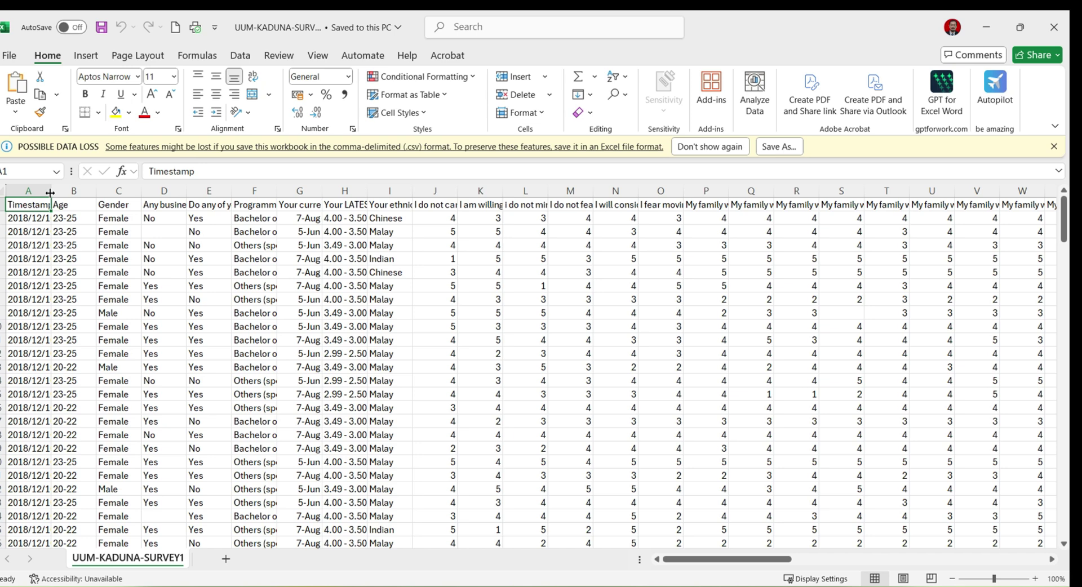
pyautogui.moveTo(67, 186); pyautogui.dragTo(37, 192)
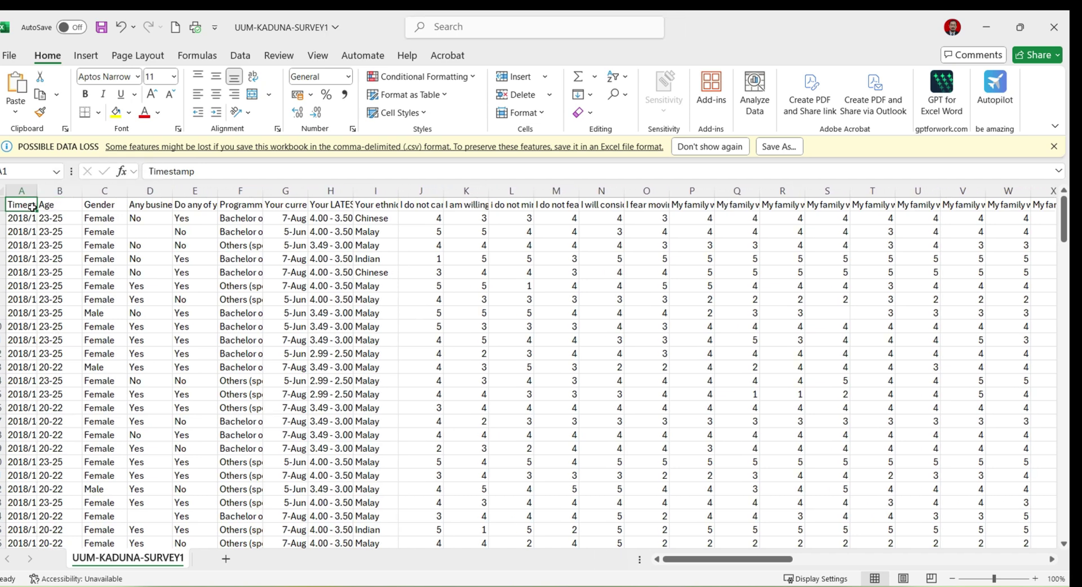
# Replace the Timestamp header with No and enter 1 and 2 in the first two response rows below it.
pyautogui.write('No')
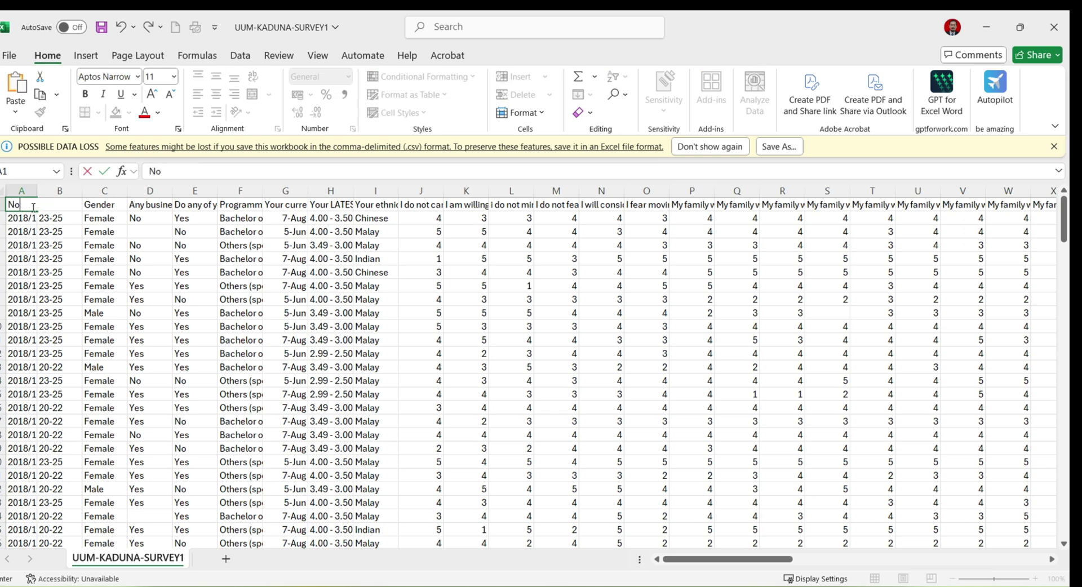
pyautogui.press('Return')
pyautogui.write('1')
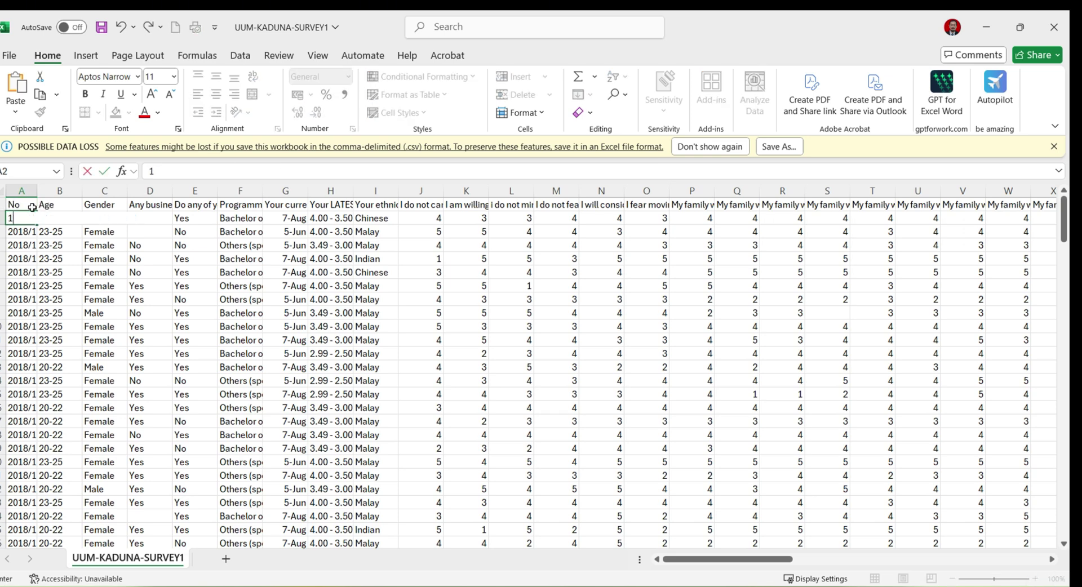
pyautogui.press('Return')
pyautogui.write('2')
pyautogui.hotkey('ctrl', 'Return')
# Fill the No column as a number series from the first response row down to the last one and check the numbering.
pyautogui.moveTo(22, 231); pyautogui.dragTo(22, 384)
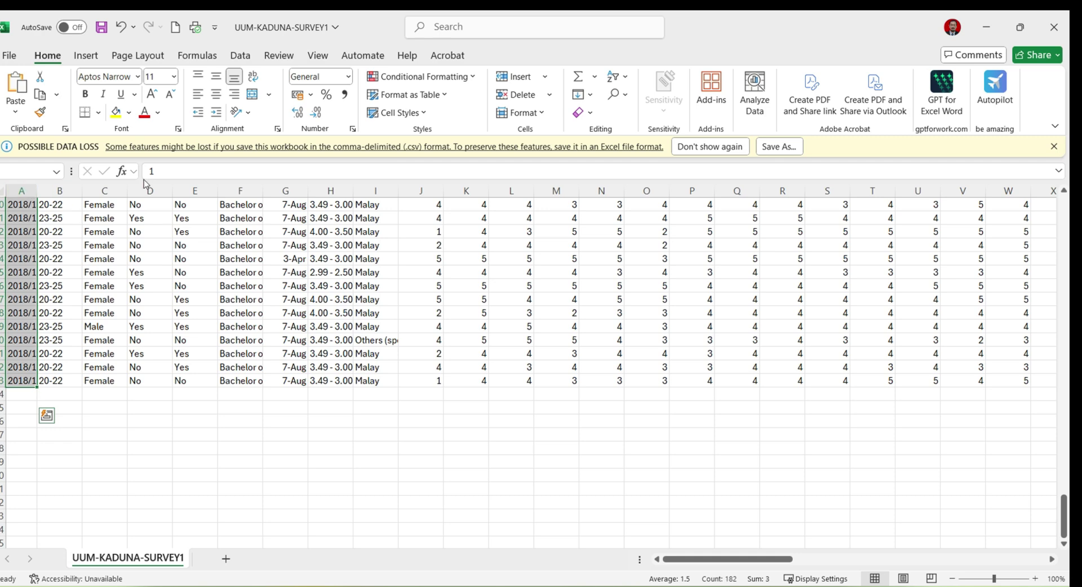
pyautogui.click(585, 94)
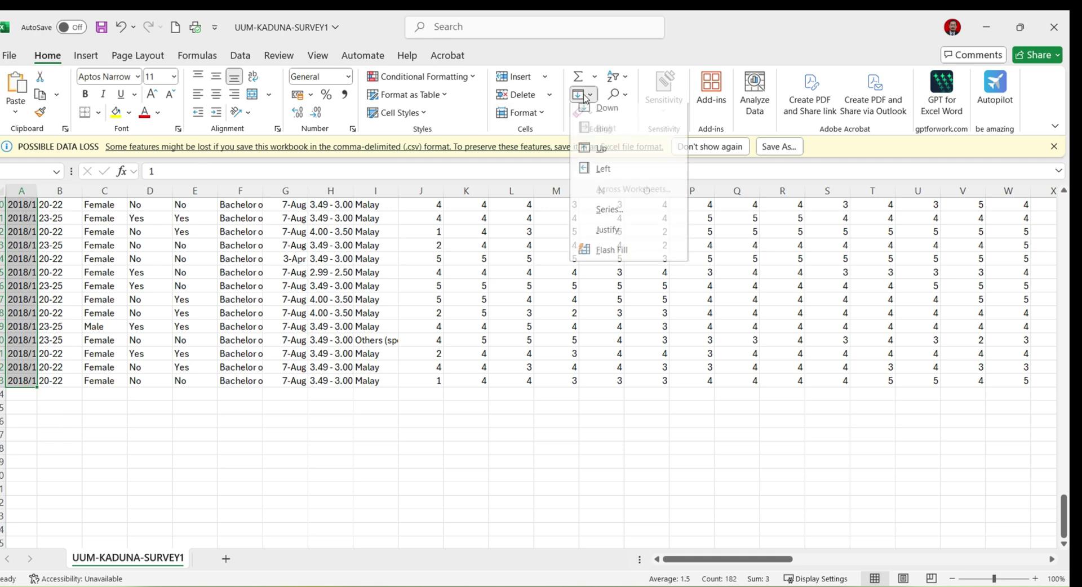
pyautogui.click(605, 216)
pyautogui.click(260, 352)
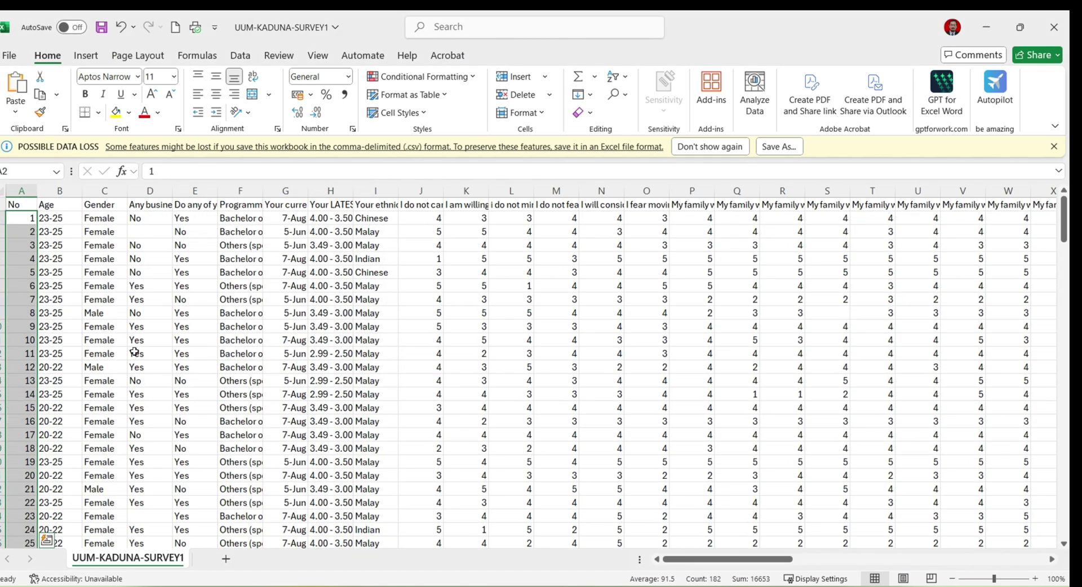
pyautogui.scroll(-20, 18, 328)
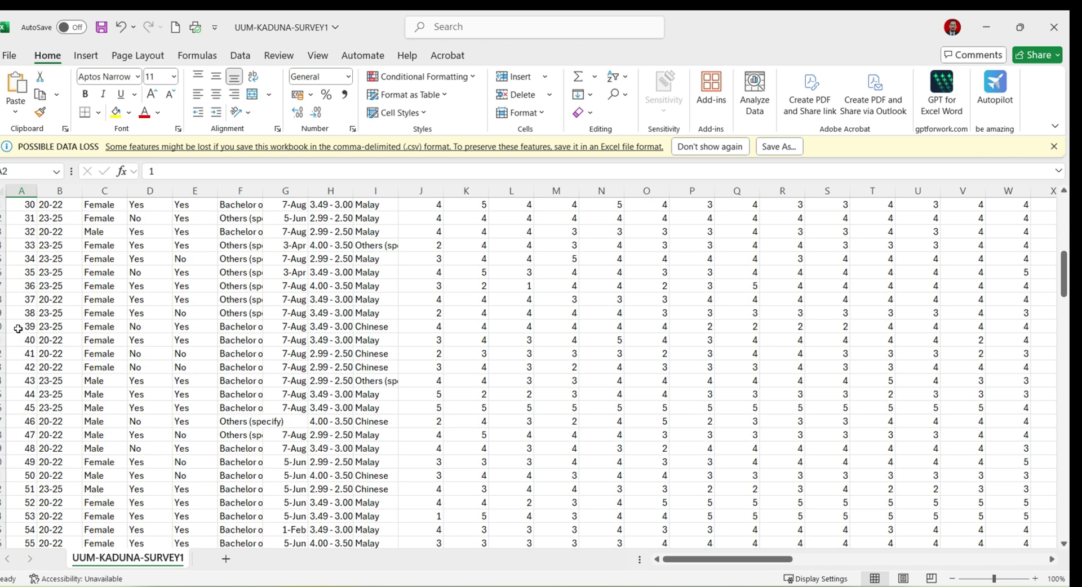
pyautogui.scroll(-20, 18, 329)
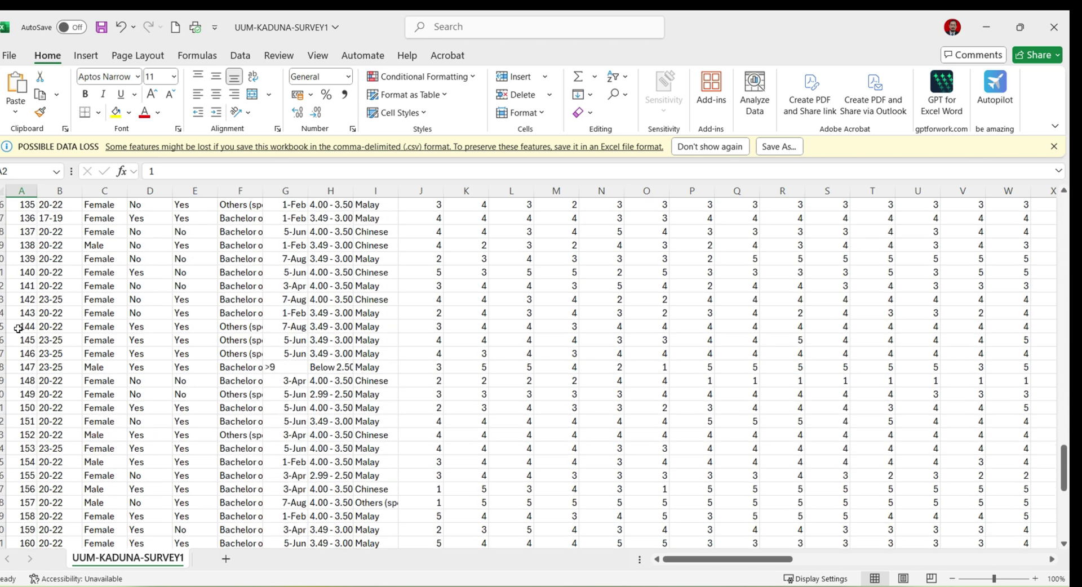
pyautogui.scroll(20, 18, 329)
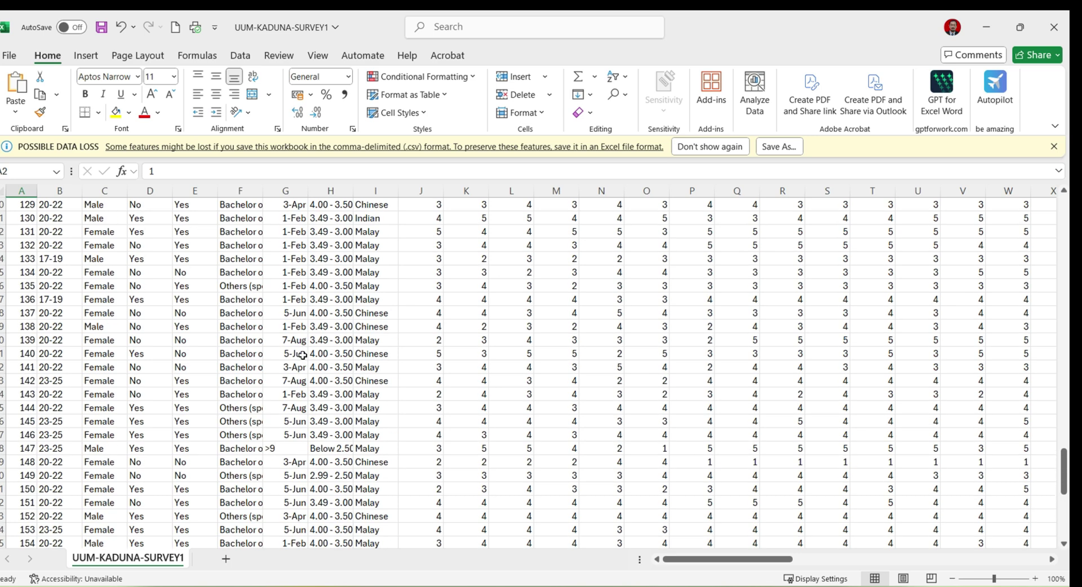
pyautogui.scroll(20, 302, 356)
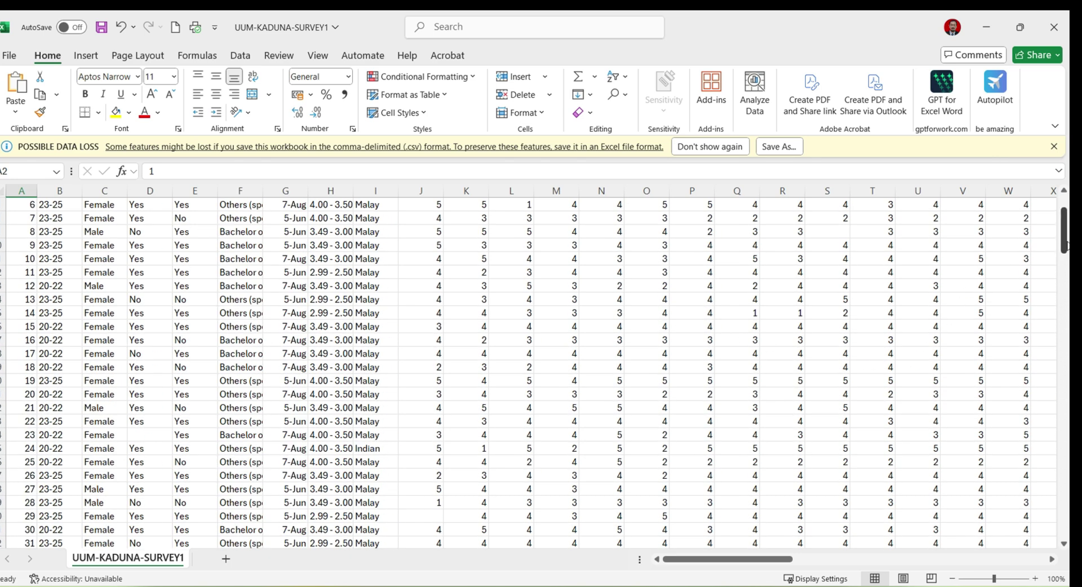
pyautogui.moveTo(1064, 248); pyautogui.dragTo(1064, 235)
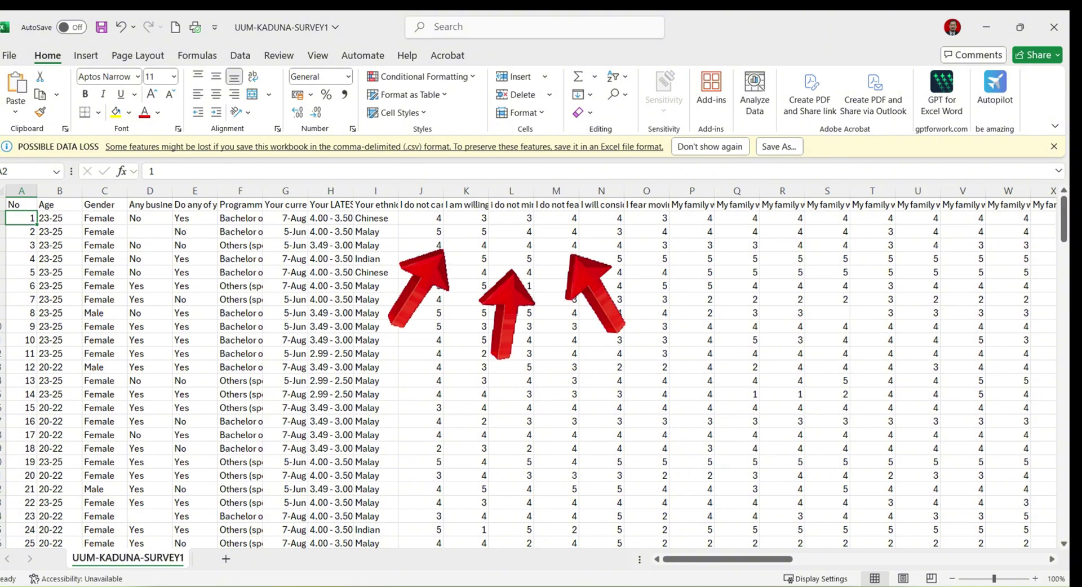
# Increase the height of the header row and look through the question headings across the columns.
pyautogui.moveTo(3, 212); pyautogui.dragTo(2, 237)
pyautogui.click(56, 222)
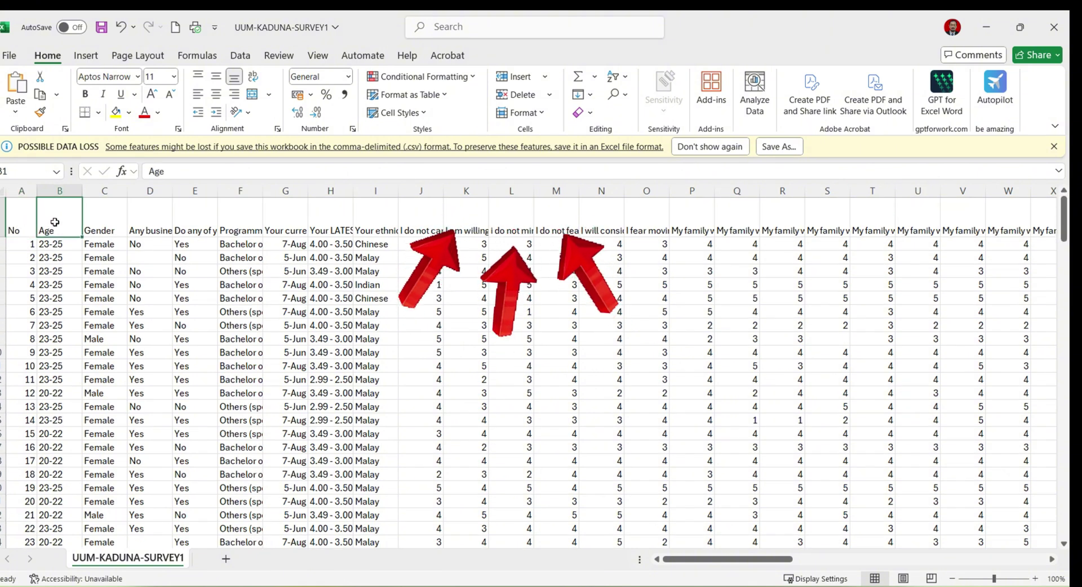
pyautogui.click(104, 223)
pyautogui.click(423, 219)
pyautogui.click(468, 219)
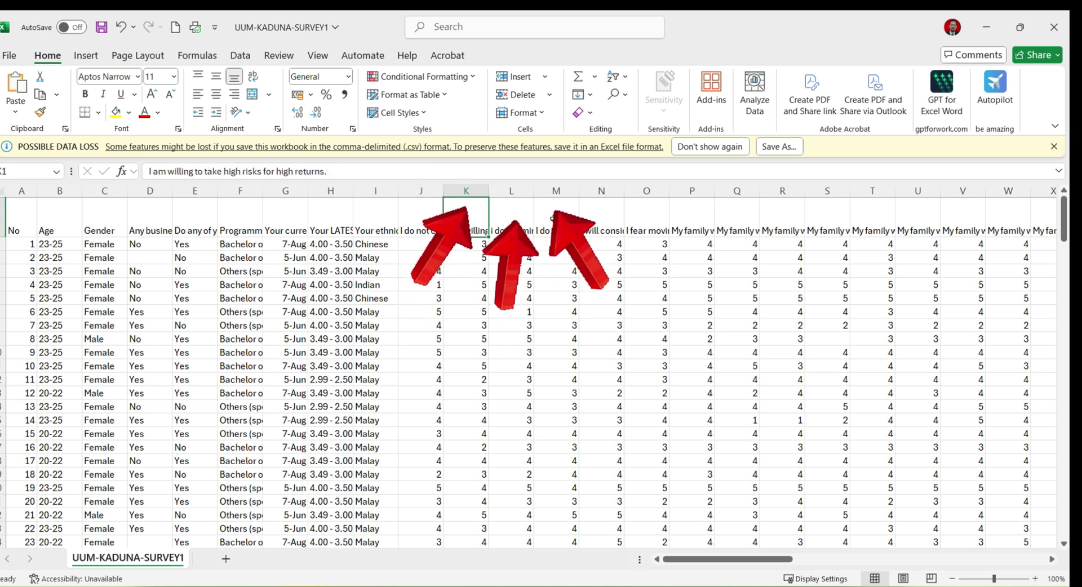
pyautogui.click(556, 220)
pyautogui.moveTo(758, 567); pyautogui.dragTo(885, 527)
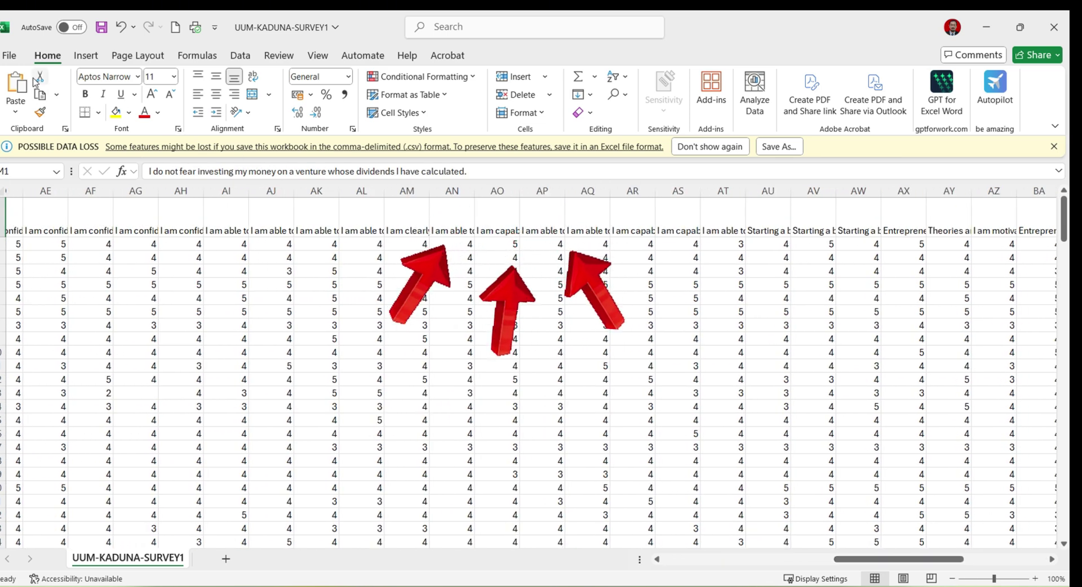
# Save a copy of UUM-KADUNA-SURVEY1 as an Excel Workbook (*.xlsx) in the UUM-KADUNA-SURVEY-latest folder and close it.
pyautogui.click(10, 57)
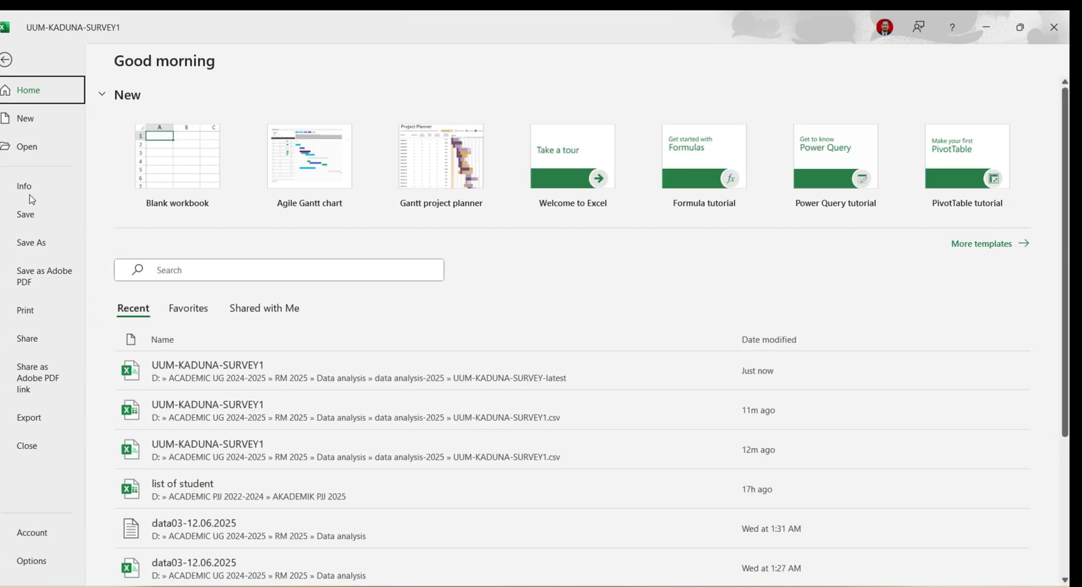
pyautogui.click(31, 243)
pyautogui.click(434, 135)
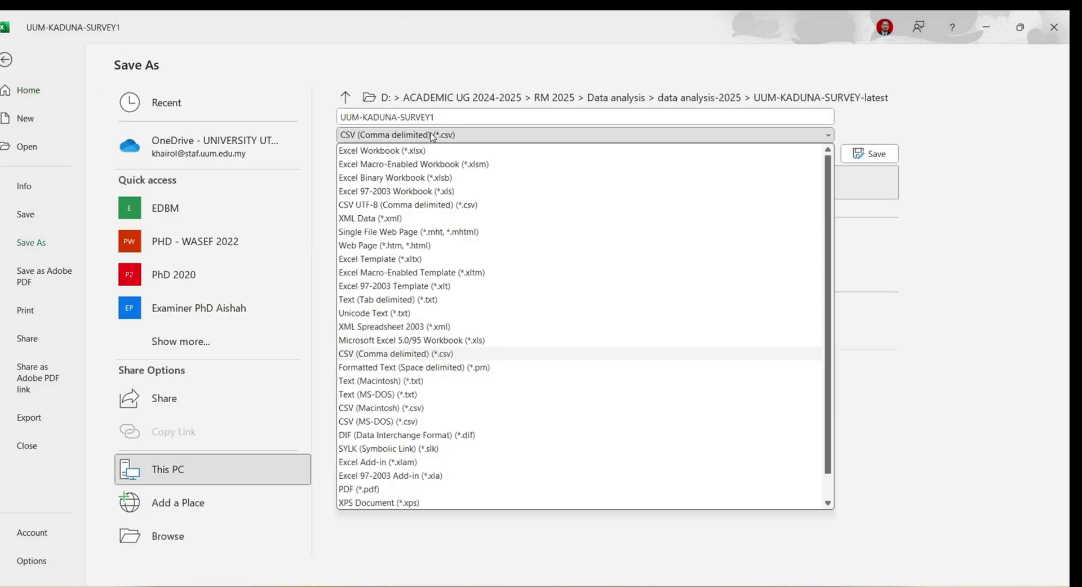
pyautogui.click(385, 151)
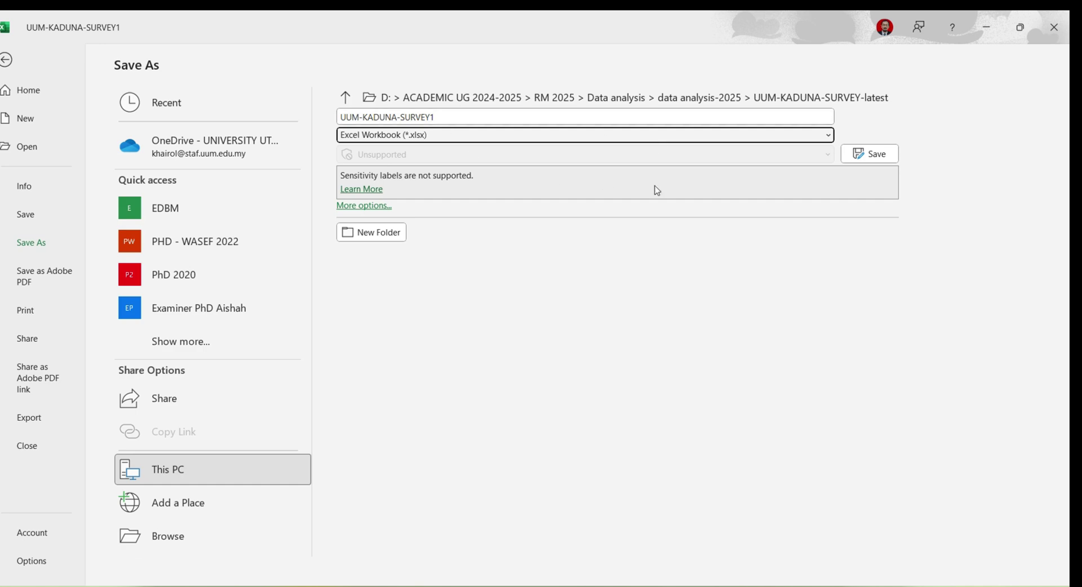
pyautogui.click(870, 163)
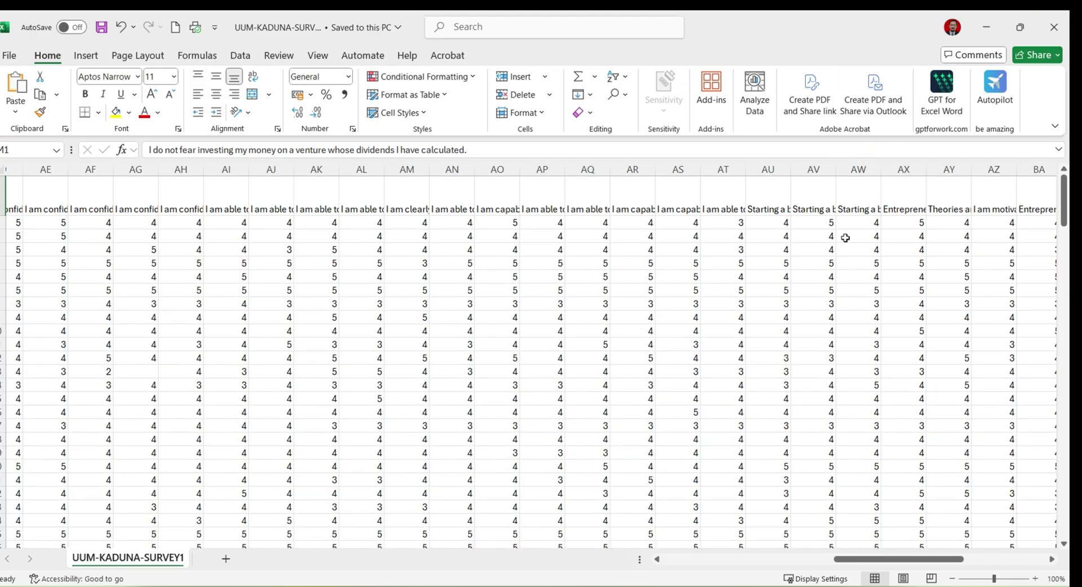
pyautogui.click(1054, 27)
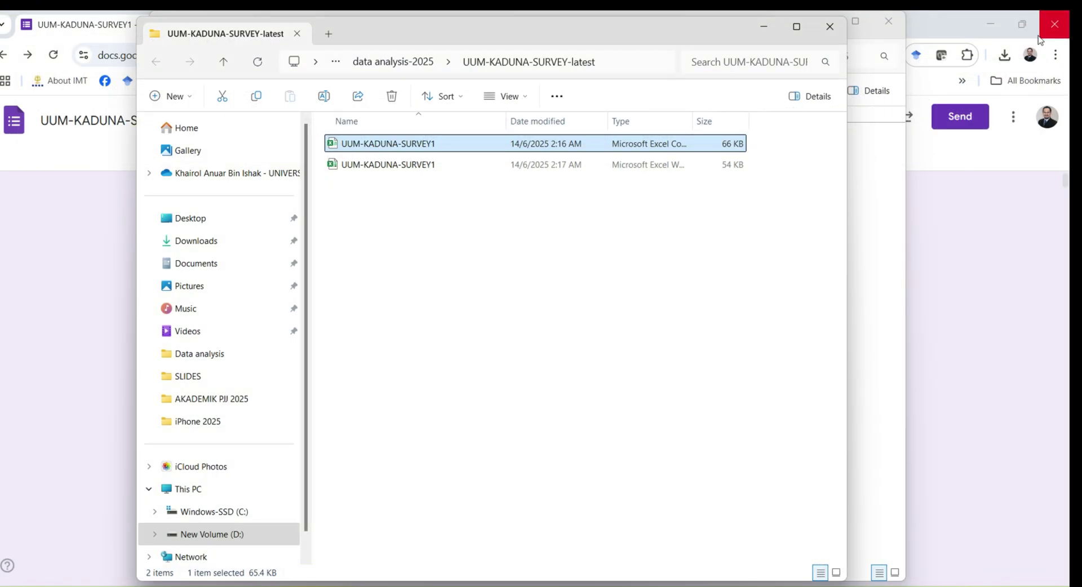
# Minimize both File Explorer windows and switch to the empty IBM SPSS Statistics Data Editor.
pyautogui.click(766, 28)
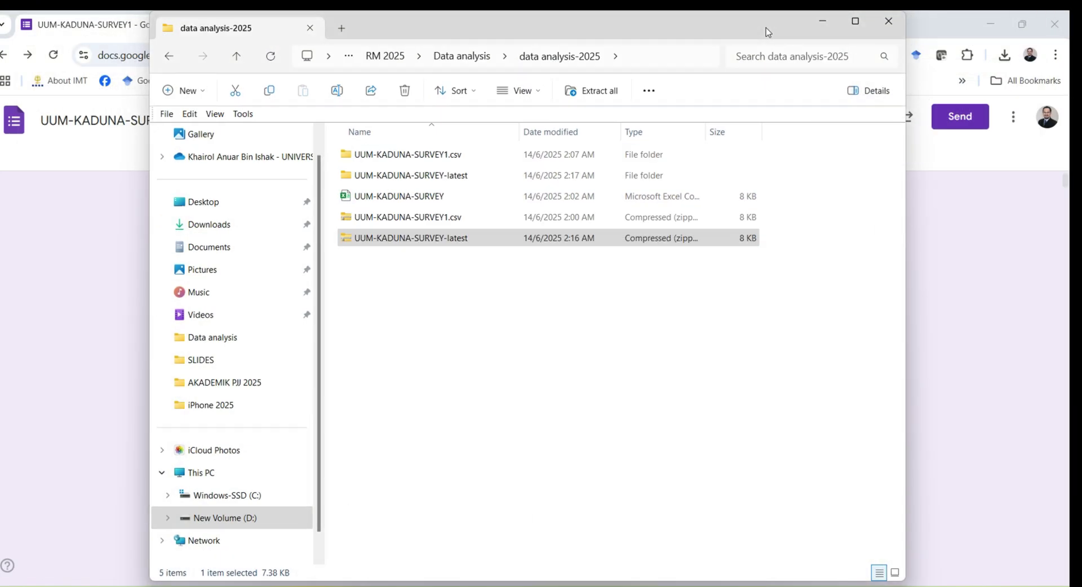
pyautogui.click(825, 22)
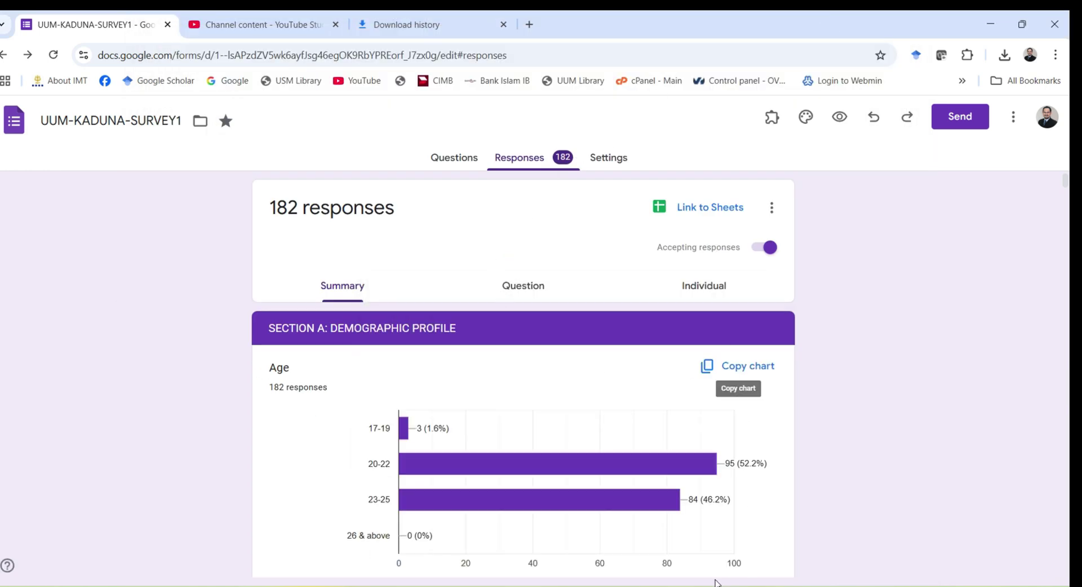
pyautogui.moveTo(699, 586)
pyautogui.click(794, 552)
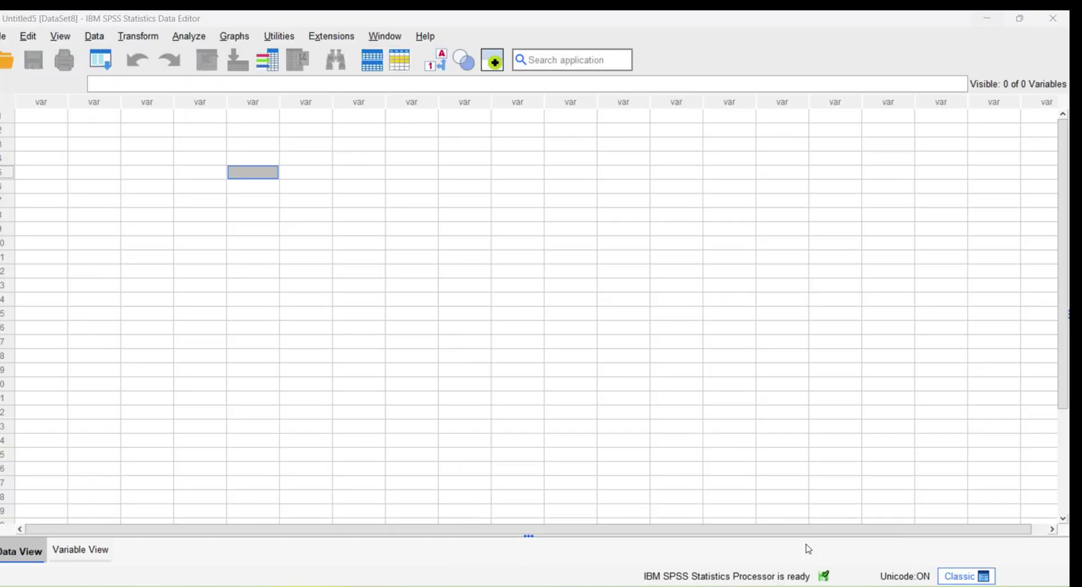
# Import UUM-KADUNA-SURVEY1.xlsx from data analysis-2025/UUM-KADUNA-SURVEY-latest, reading variable names from the first row, and narrow the No column.
pyautogui.click(2, 39)
pyautogui.moveTo(28, 92)
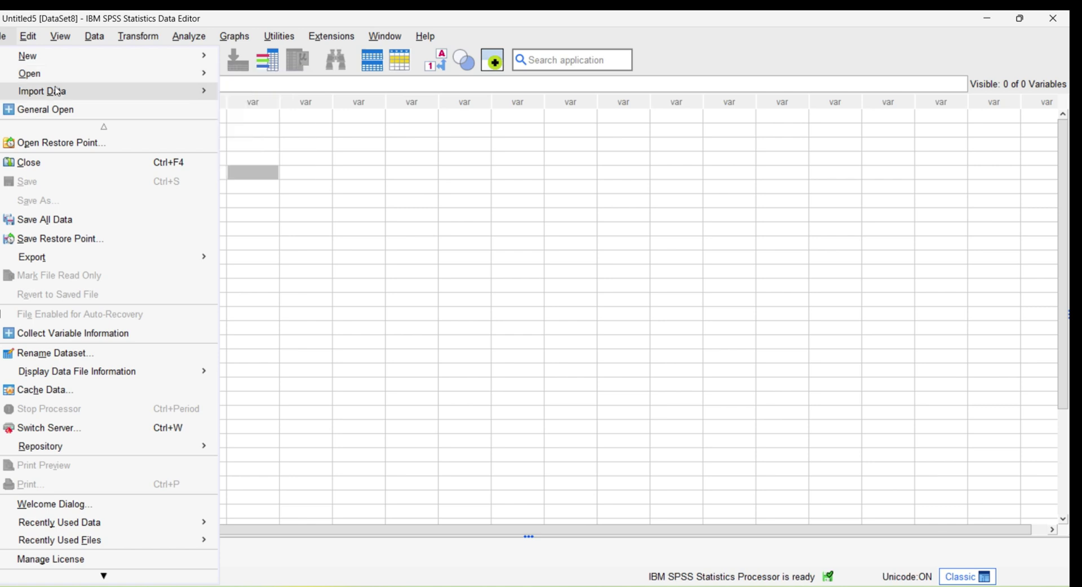
pyautogui.moveTo(150, 92)
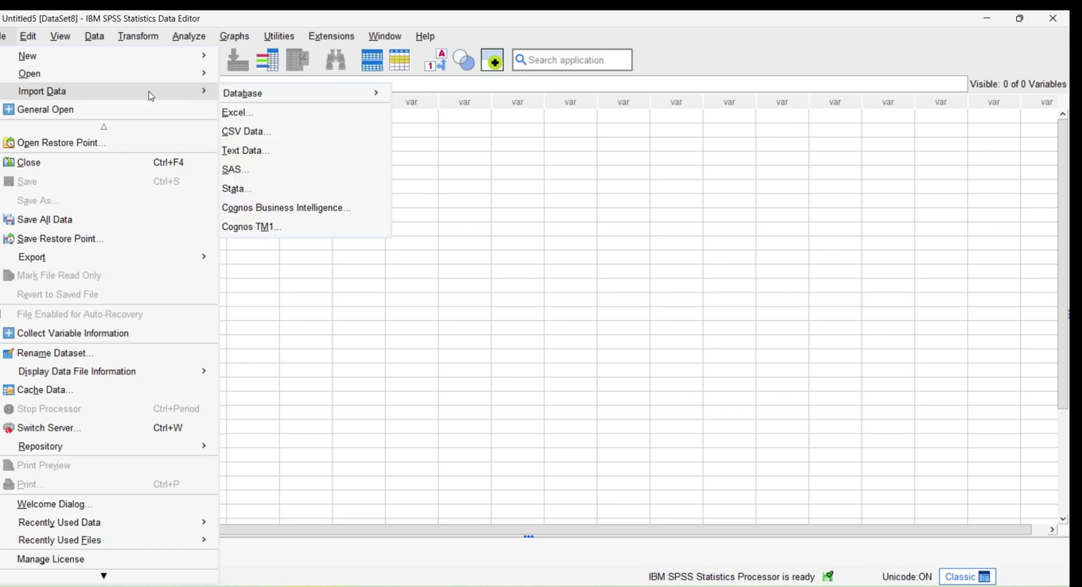
pyautogui.click(240, 116)
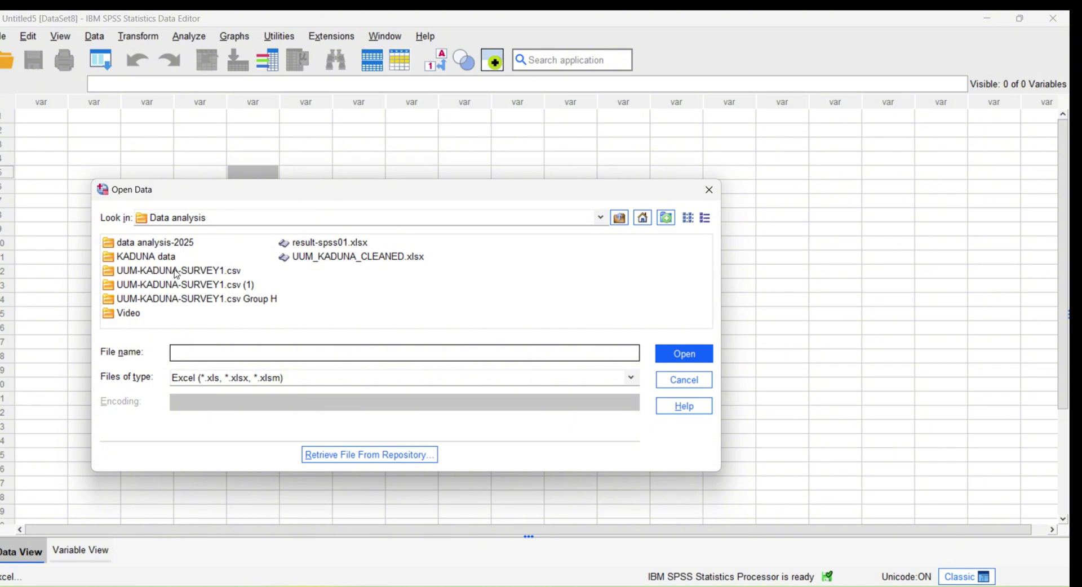
pyautogui.doubleClick(158, 244)
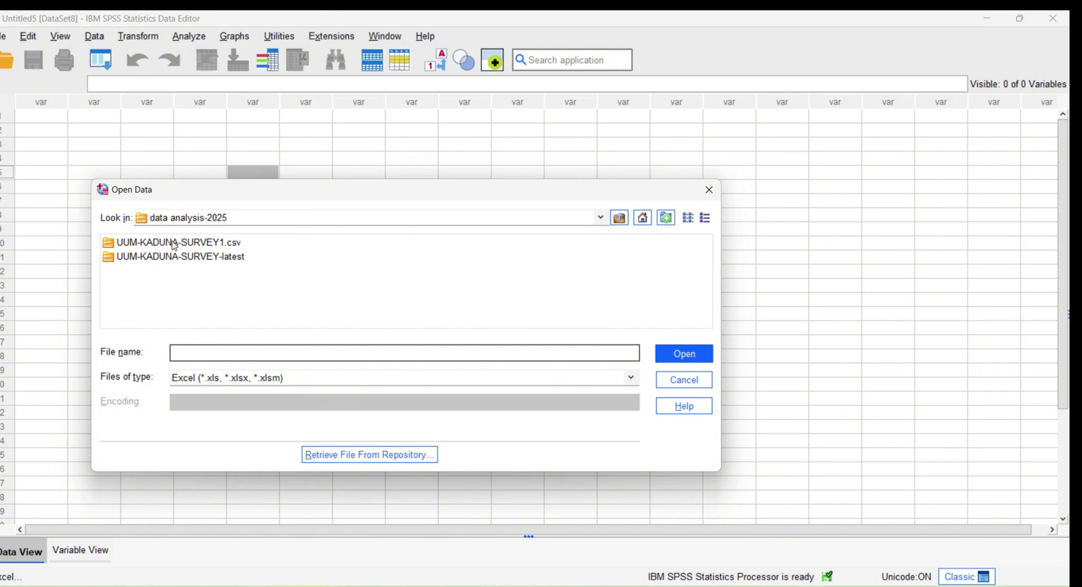
pyautogui.doubleClick(225, 257)
pyautogui.click(219, 248)
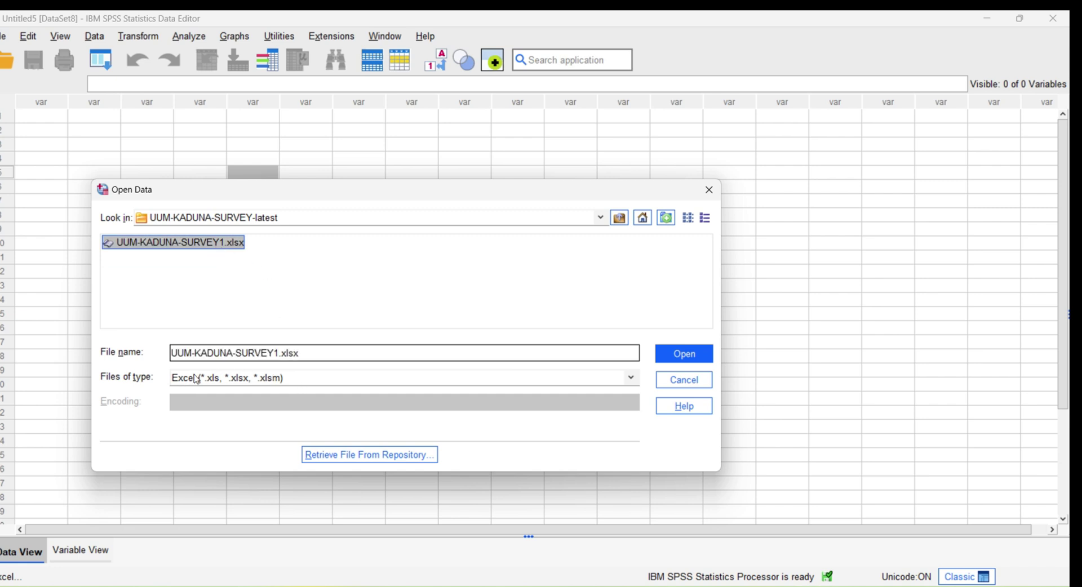
pyautogui.click(680, 355)
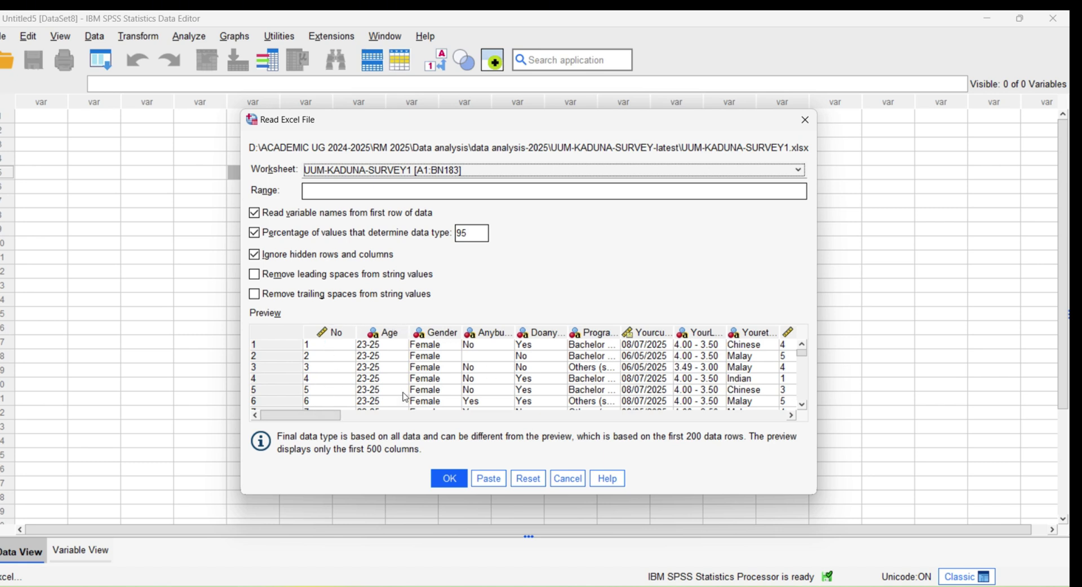
pyautogui.moveTo(324, 417)
pyautogui.mouseDown()
pyautogui.moveTo(706, 402)
pyautogui.moveTo(489, 427)
pyautogui.moveTo(307, 417)
pyautogui.mouseUp()
pyautogui.click(449, 479)
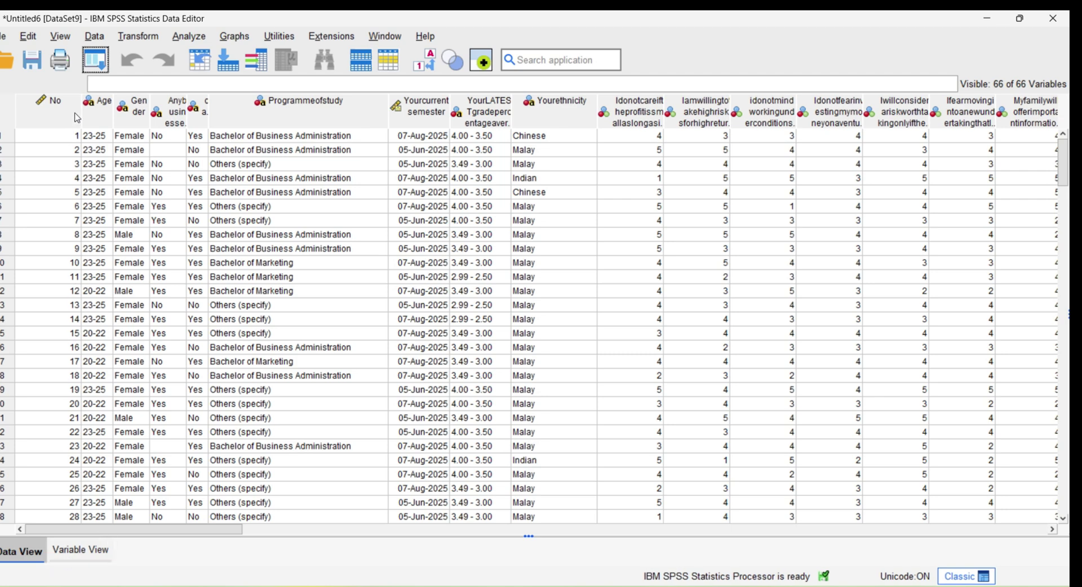
pyautogui.moveTo(81, 106); pyautogui.dragTo(50, 106)
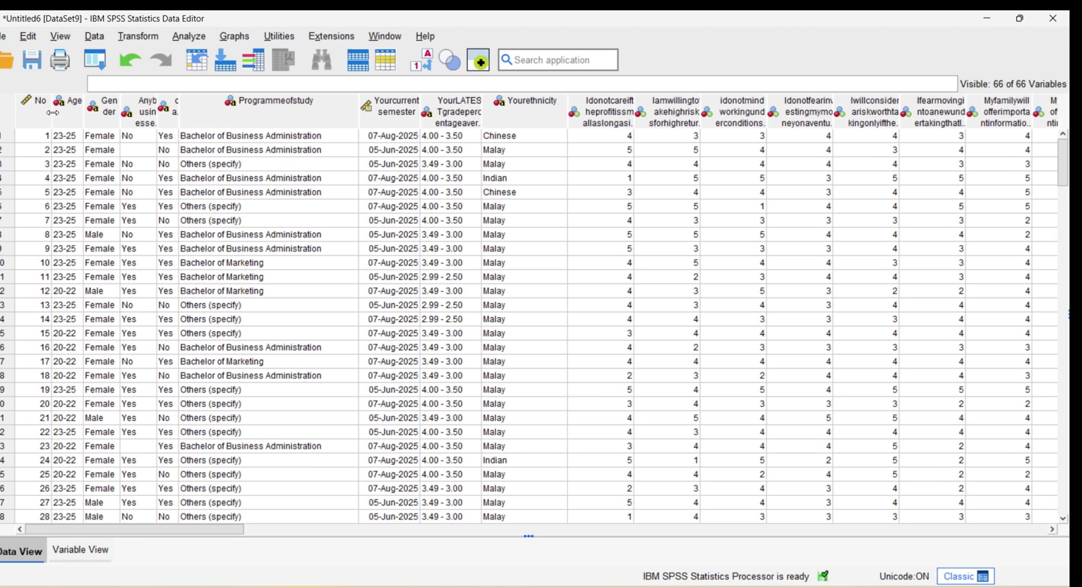
# In the variable definitions, label the first three variables Tracking, Age and Gender.
pyautogui.click(81, 551)
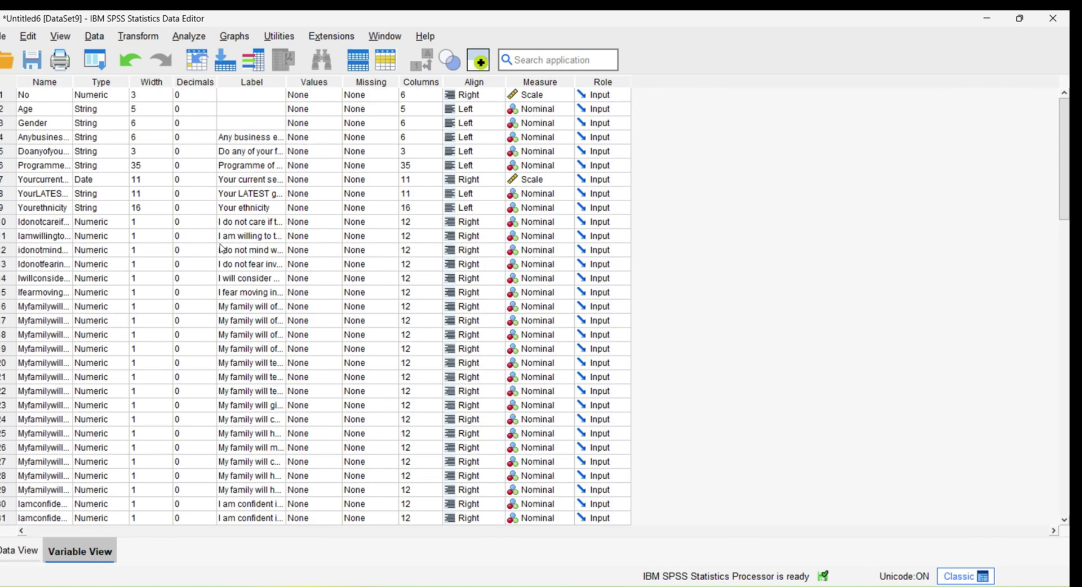
pyautogui.click(250, 97)
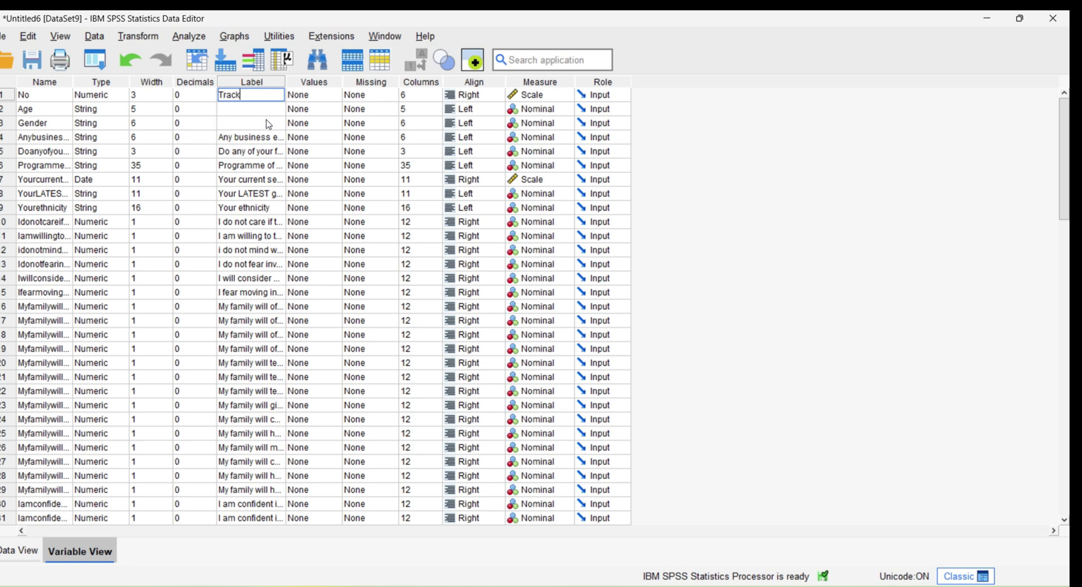
pyautogui.press('Return')
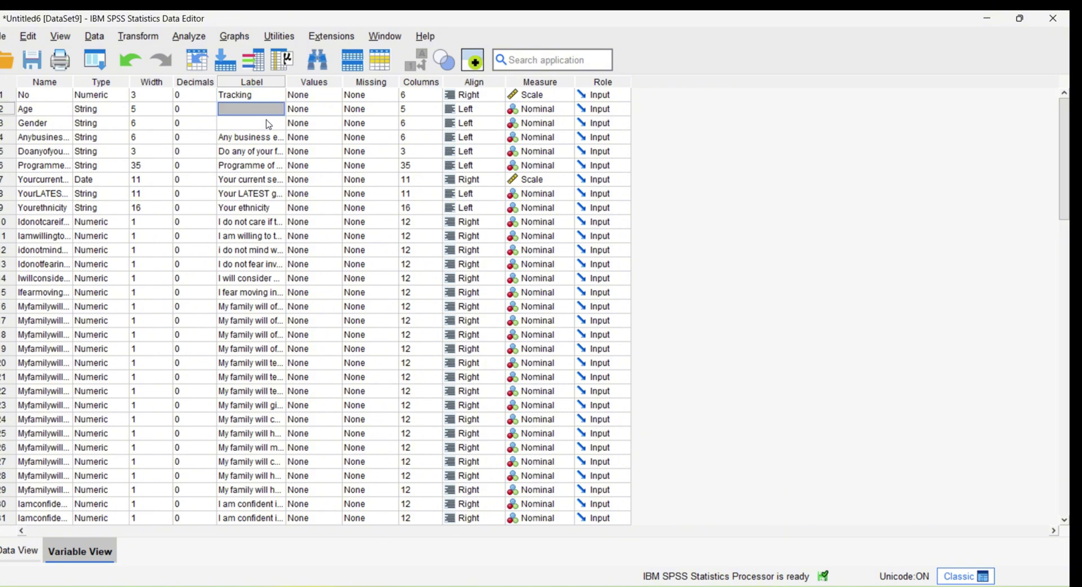
pyautogui.write('Age')
pyautogui.press('Return')
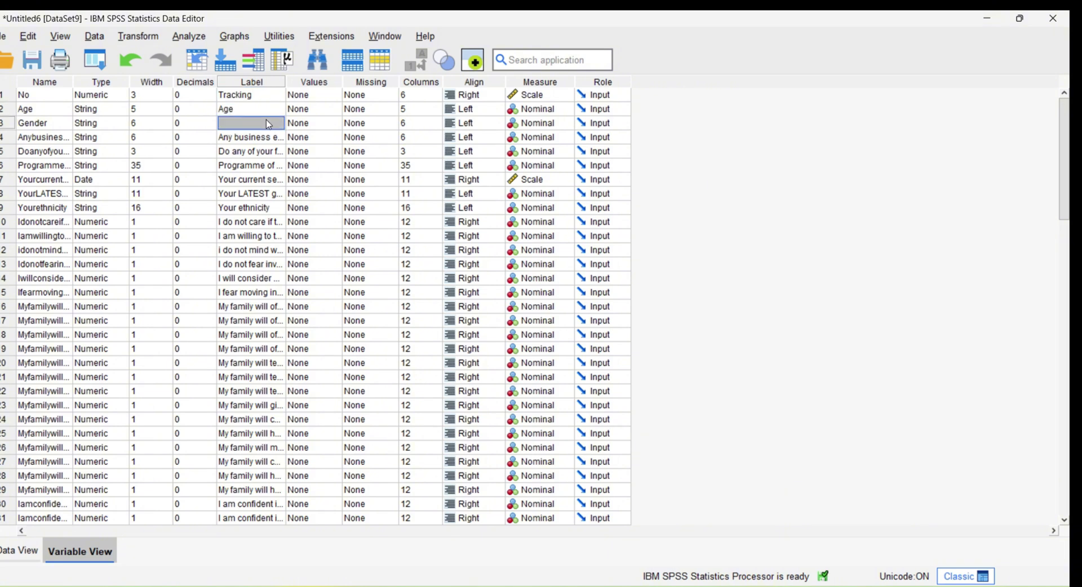
pyautogui.write('Gender')
pyautogui.press('Return')
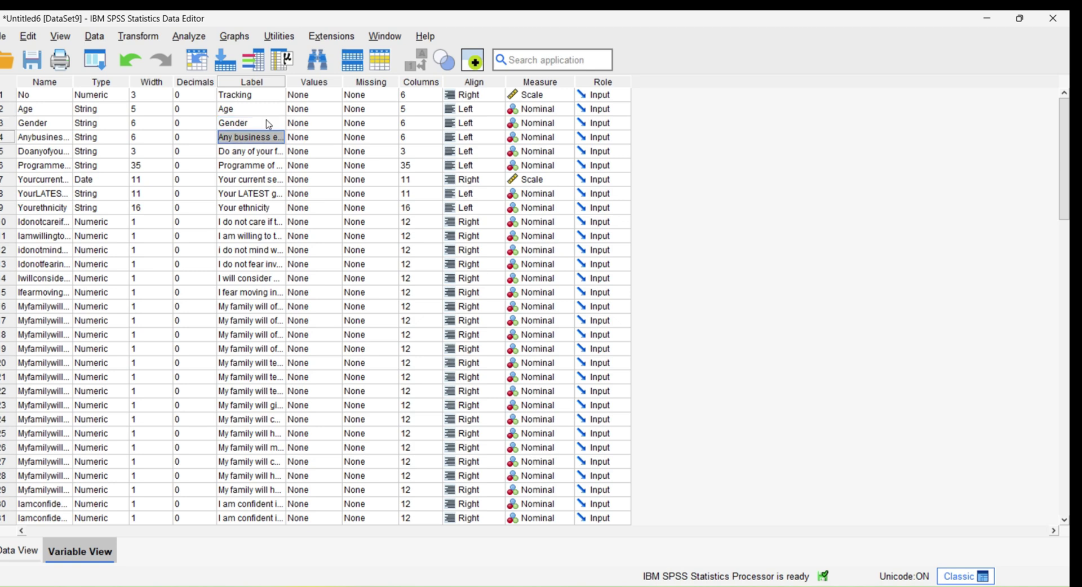
# Label the business experience variable BizExp and the family business variable FamilyBiz.
pyautogui.write('BizExp')
pyautogui.press('Return')
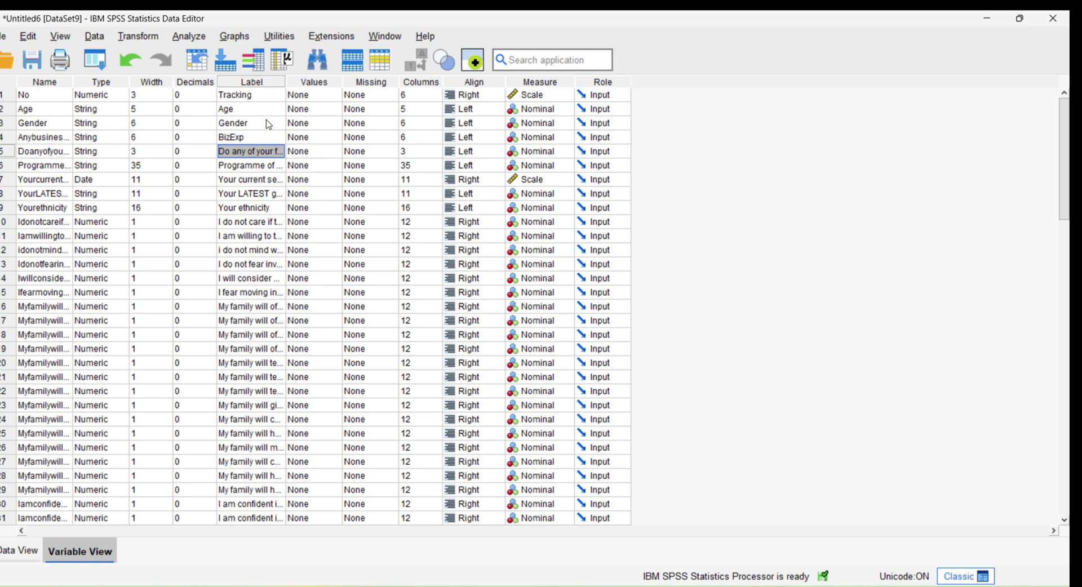
pyautogui.write('FamilyBiz')
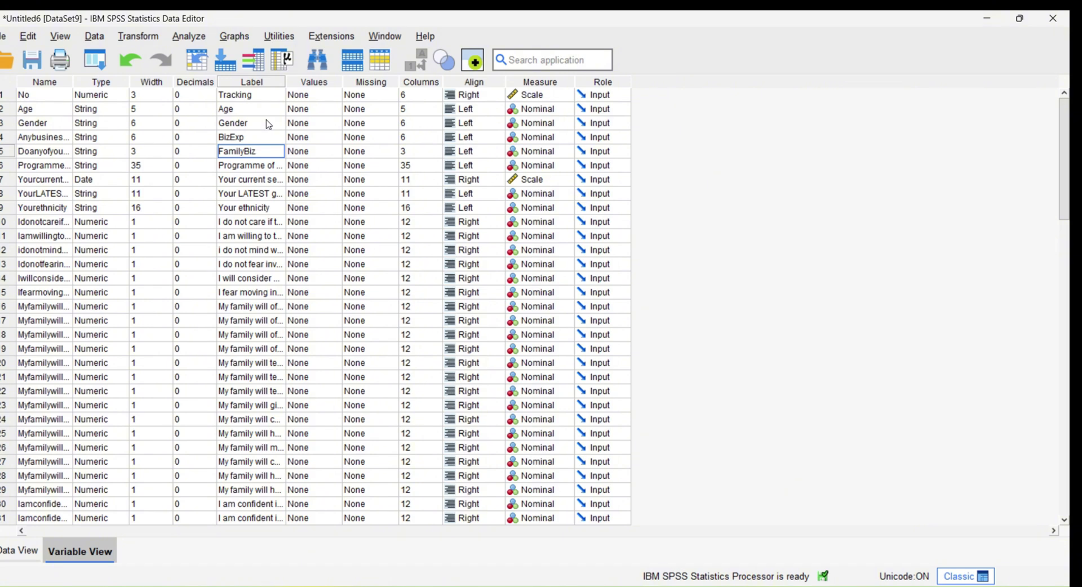
pyautogui.press('Return')
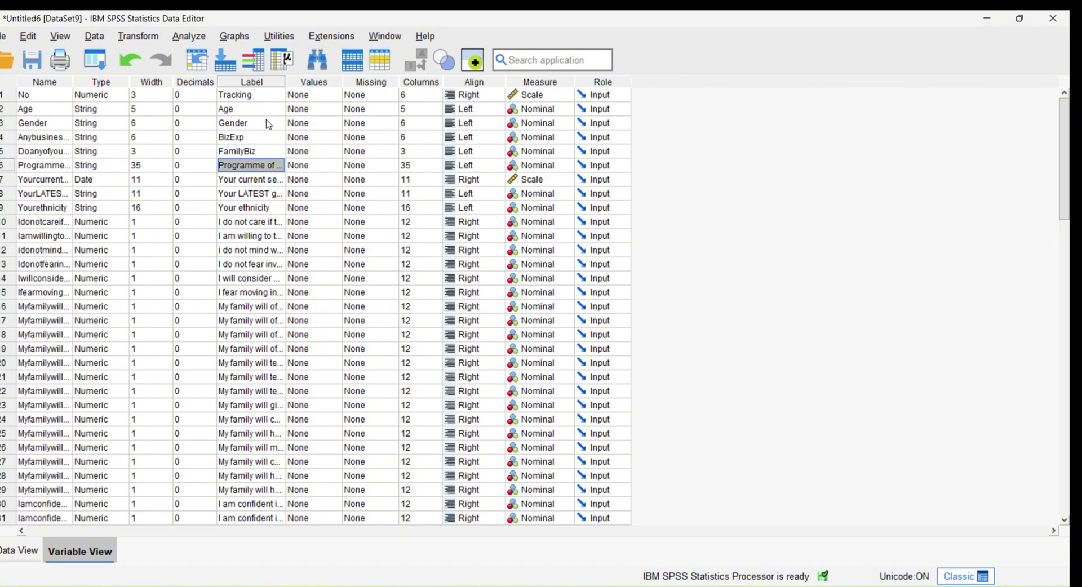
# Replace the label of the programme of study variable with Program.
pyautogui.write('Pro')
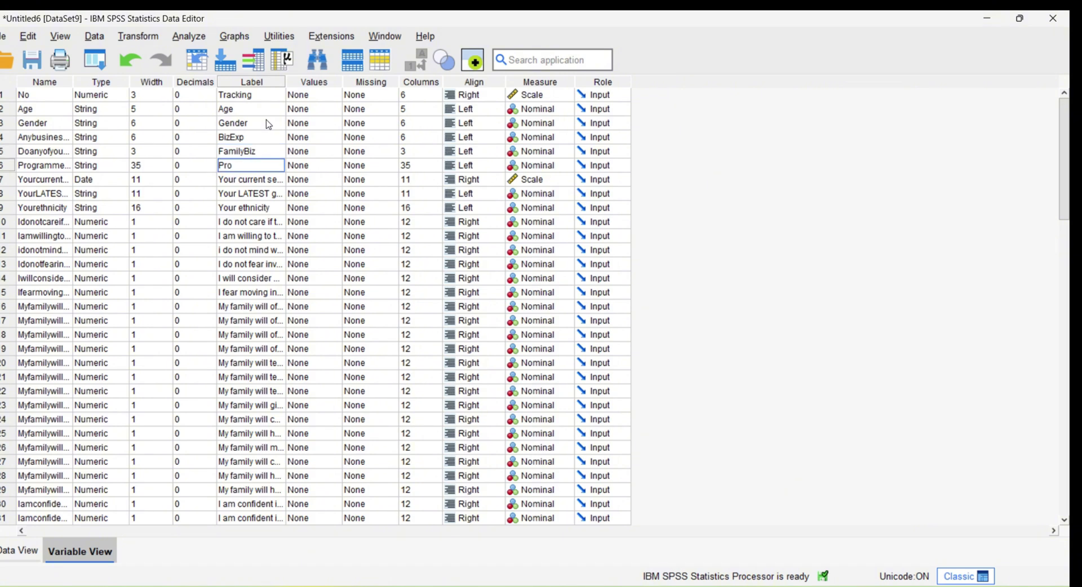
pyautogui.press('BackSpace')
pyautogui.press('BackSpace')
pyautogui.press('BackSpace')
pyautogui.press('BackSpace')
pyautogui.press('BackSpace')
pyautogui.press('BackSpace')
pyautogui.press('BackSpace')
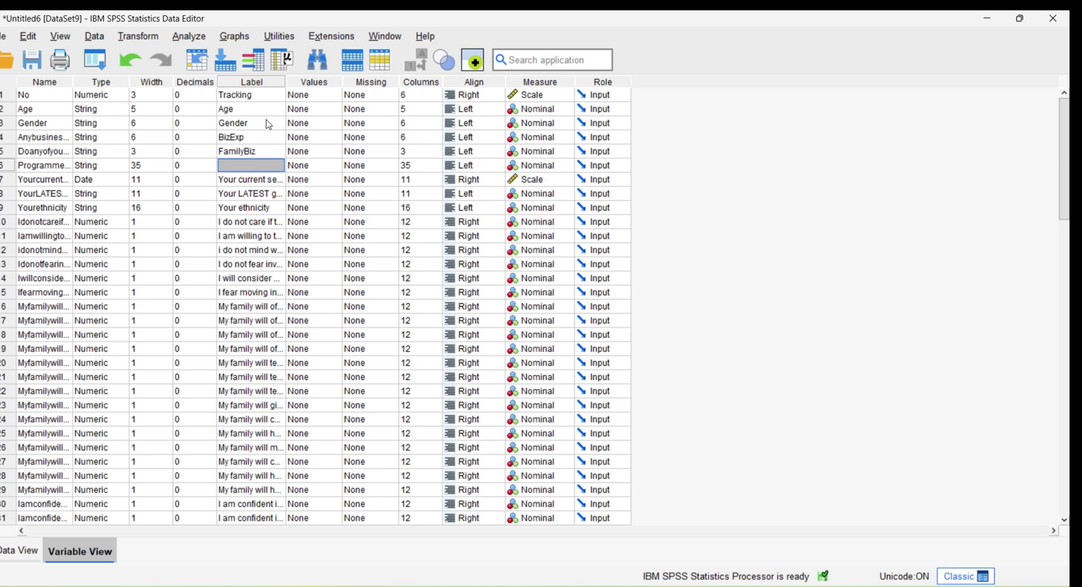
pyautogui.write('Program')
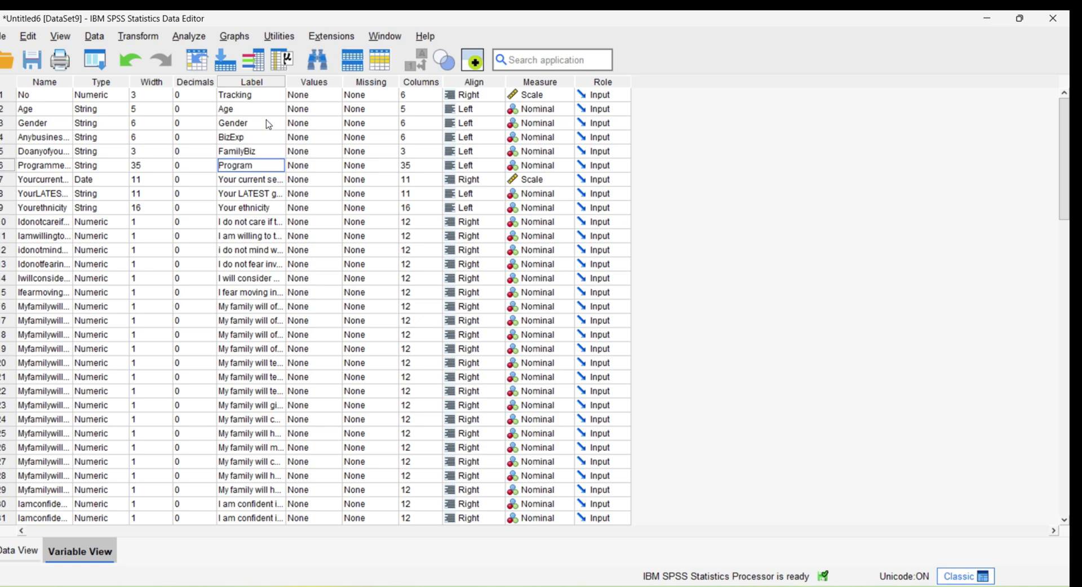
pyautogui.press('Return')
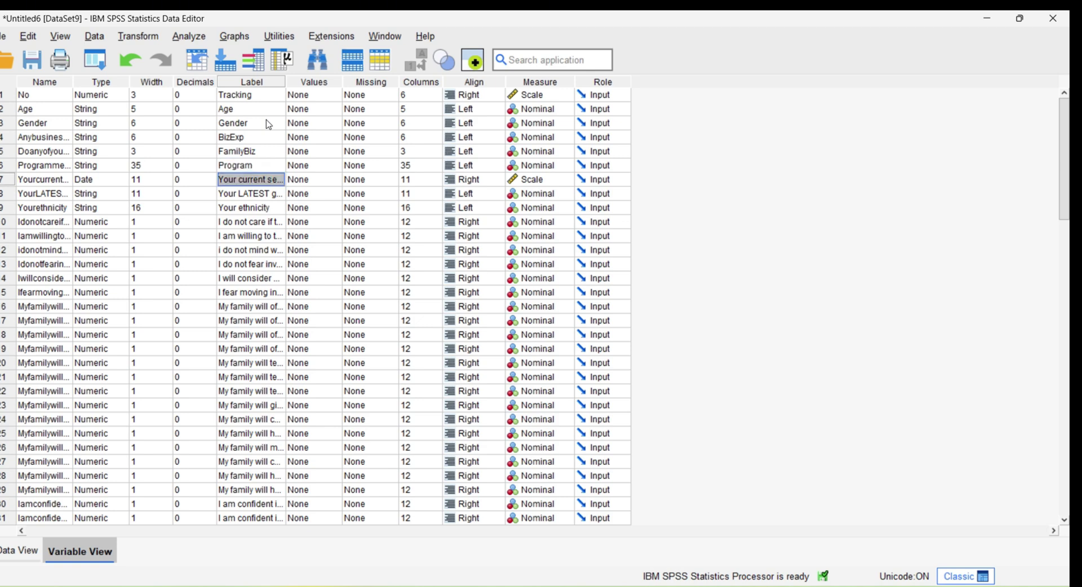
# Label the current semester variable Semester, the latest grade variable CGPA and the ethnicity variable Race.
pyautogui.write('Semester')
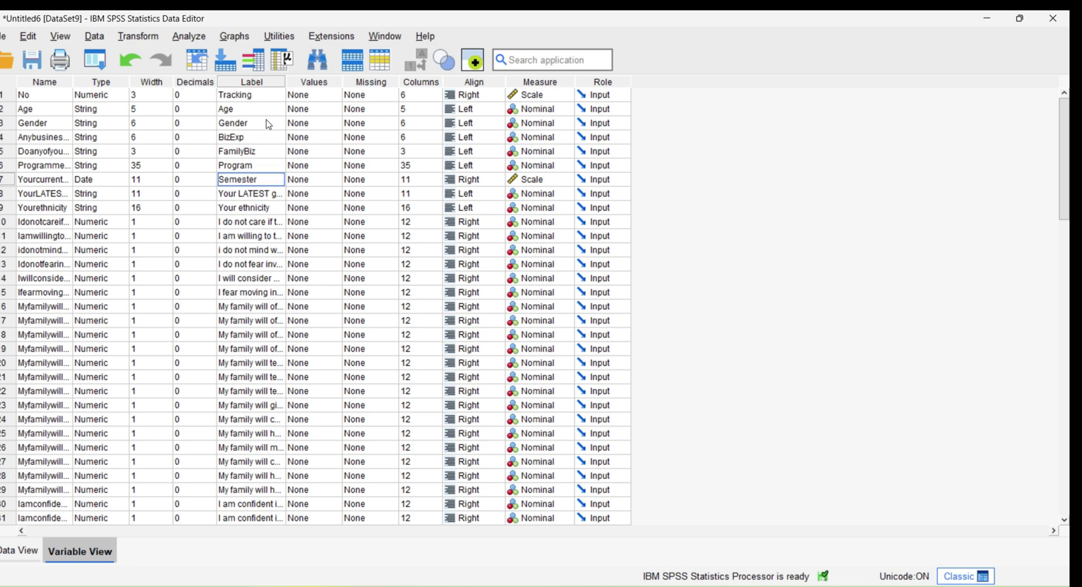
pyautogui.press('Return')
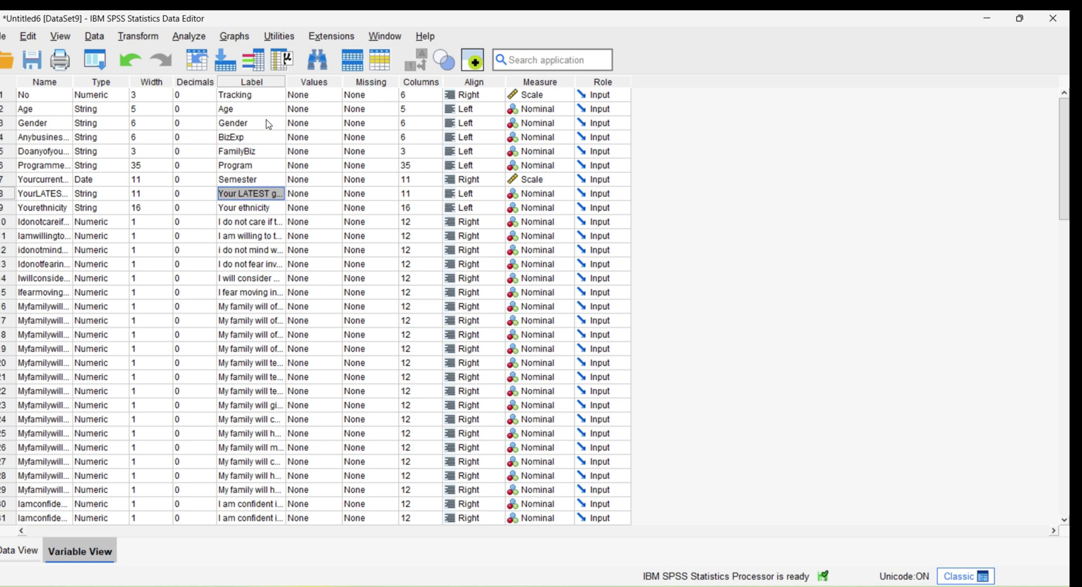
pyautogui.write('CGPA')
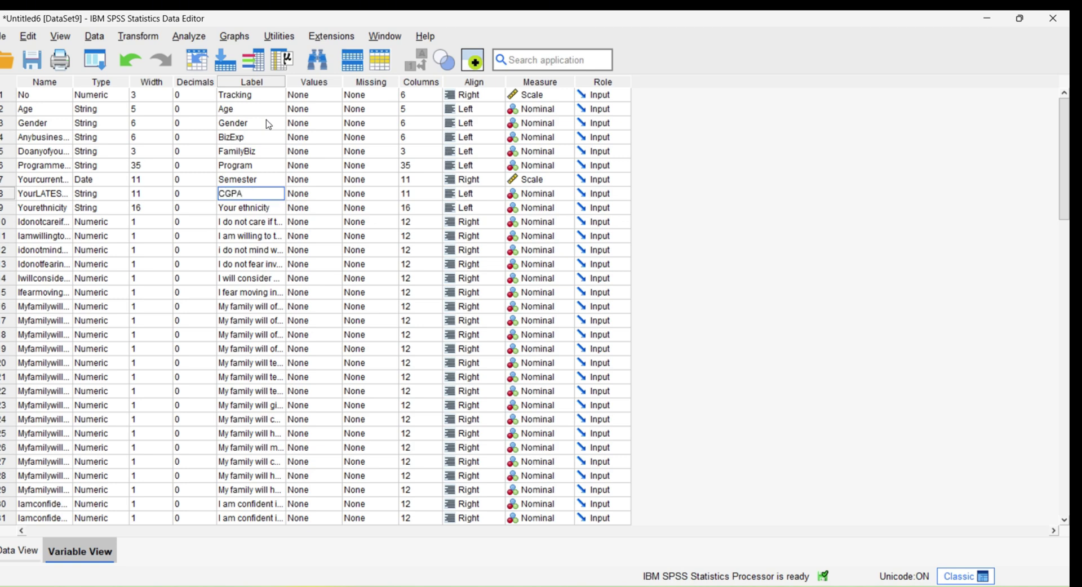
pyautogui.press('Return')
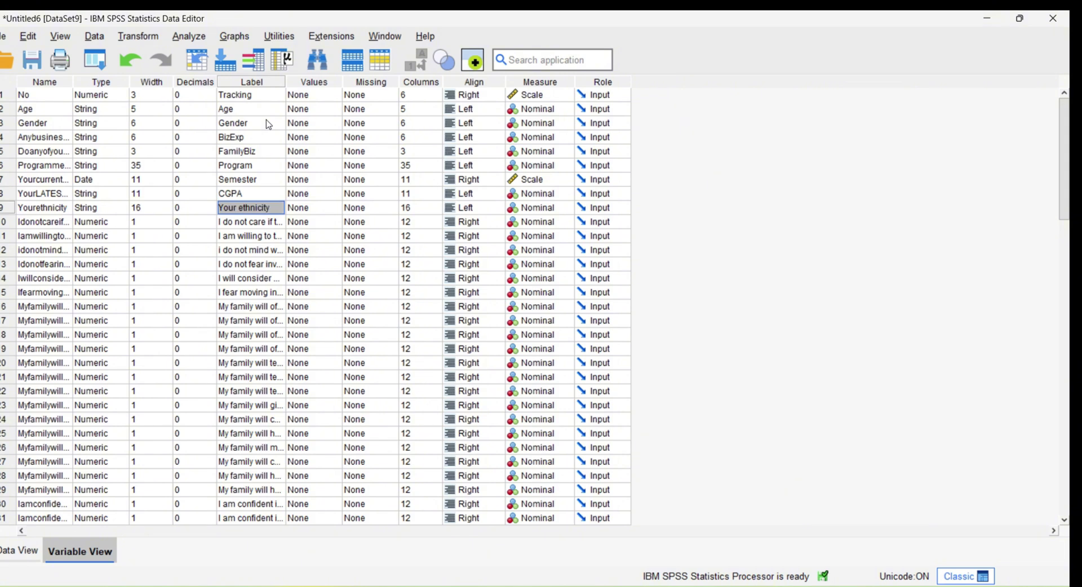
pyautogui.write('Race')
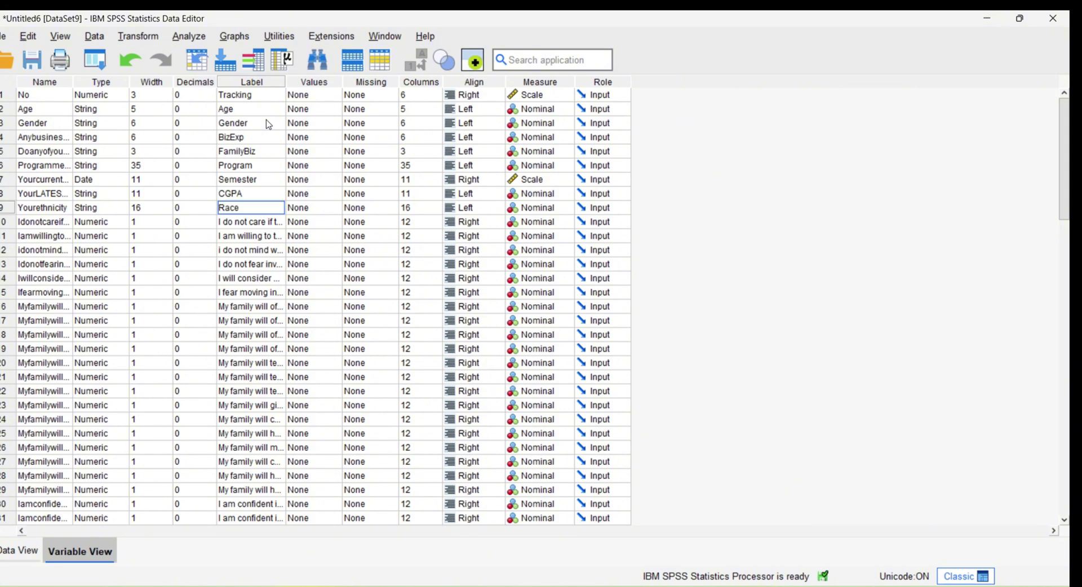
pyautogui.press('Return')
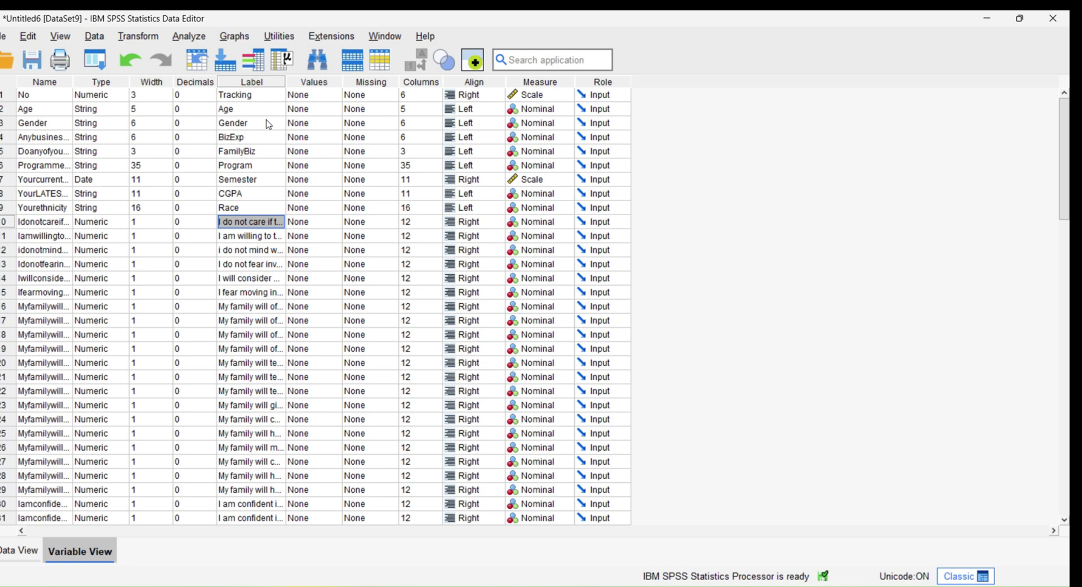
# Clear the labels of all questionnaire item variables from the tenth variable, "I do not care if...", down to the last one.
pyautogui.doubleClick(250, 265)
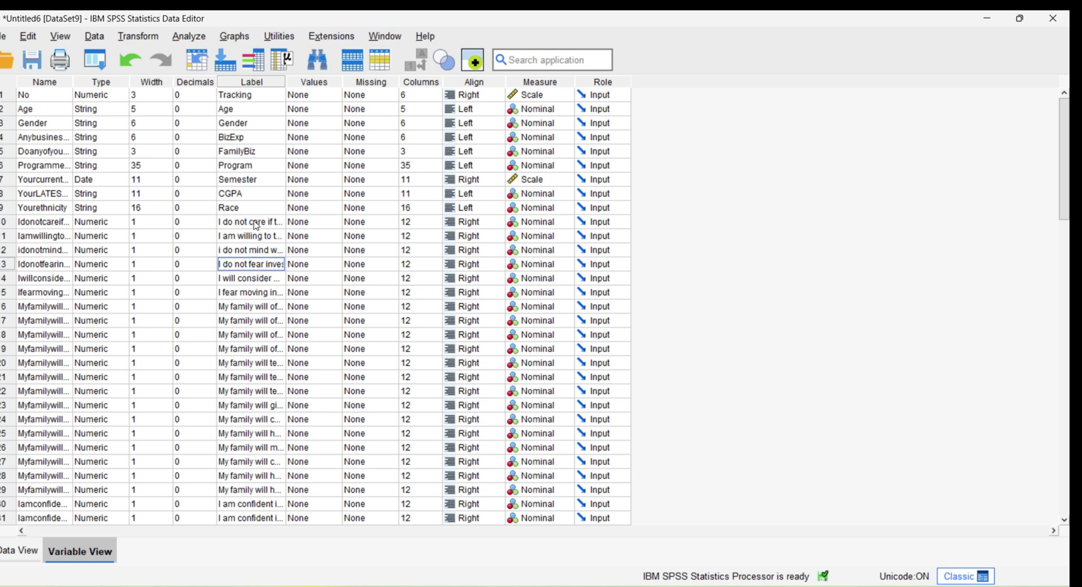
pyautogui.doubleClick(256, 222)
pyautogui.click(242, 227)
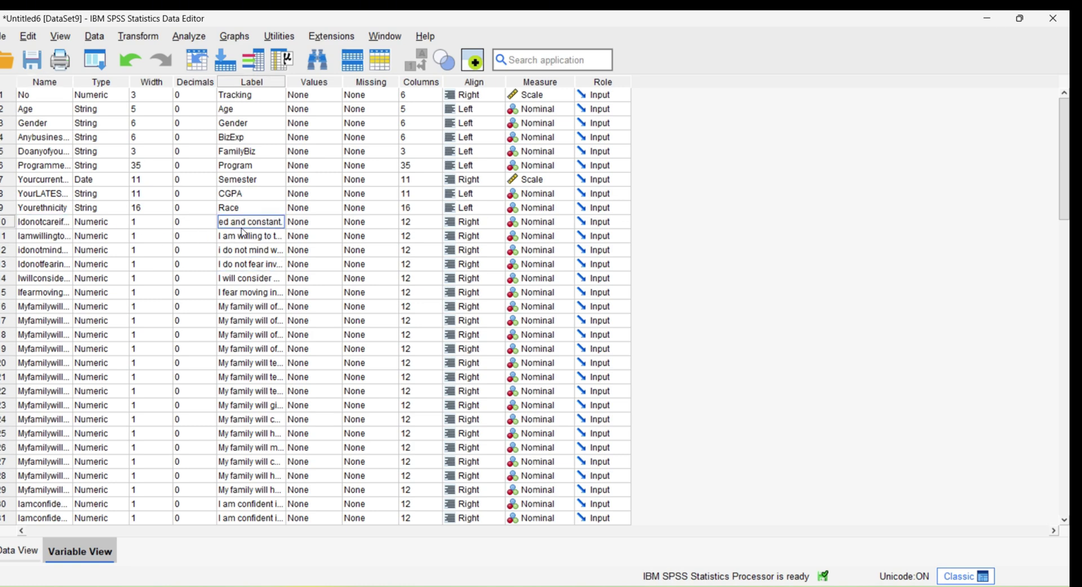
pyautogui.hotkey('shift', 'Down')
pyautogui.hotkey('shift', 'Down')
pyautogui.hotkey('shift', 'Down')
pyautogui.hotkey('shift', 'Down')
pyautogui.hotkey('shift', 'Down')
pyautogui.hotkey('shift', 'Down')
pyautogui.hotkey('shift', 'Down')
pyautogui.hotkey('shift', 'Down')
pyautogui.hotkey('shift', 'Down')
pyautogui.hotkey('shift', 'Down')
pyautogui.hotkey('shift', 'Down')
pyautogui.hotkey('shift', 'Down')
pyautogui.hotkey('shift', 'Down')
pyautogui.hotkey('shift', 'Down')
pyautogui.hotkey('shift', 'Down')
pyautogui.hotkey('shift', 'Down')
pyautogui.hotkey('shift', 'Down')
pyautogui.hotkey('shift', 'Down')
pyautogui.hotkey('shift', 'Down')
pyautogui.hotkey('shift', 'Down')
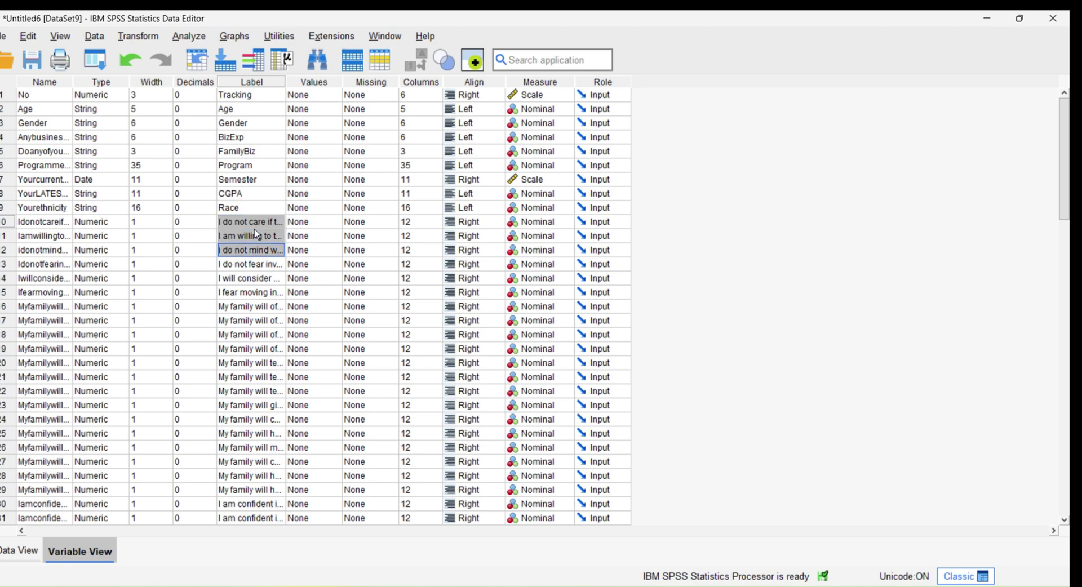
pyautogui.hotkey('shift', 'Down')
pyautogui.hotkey('shift', 'Down')
pyautogui.hotkey('shift', 'Down')
pyautogui.hotkey('shift', 'Down')
pyautogui.hotkey('shift', 'Down')
pyautogui.hotkey('shift', 'Down')
pyautogui.hotkey('shift', 'Down')
pyautogui.hotkey('shift', 'Down')
pyautogui.hotkey('shift', 'Down')
pyautogui.hotkey('shift', 'Down')
pyautogui.hotkey('shift', 'Down')
pyautogui.hotkey('shift', 'Down')
pyautogui.hotkey('shift', 'Down')
pyautogui.hotkey('shift', 'Down')
pyautogui.hotkey('shift', 'Down')
pyautogui.hotkey('shift', 'Down')
pyautogui.hotkey('shift', 'Down')
pyautogui.hotkey('shift', 'Down')
pyautogui.hotkey('shift', 'Down')
pyautogui.hotkey('shift', 'Down')
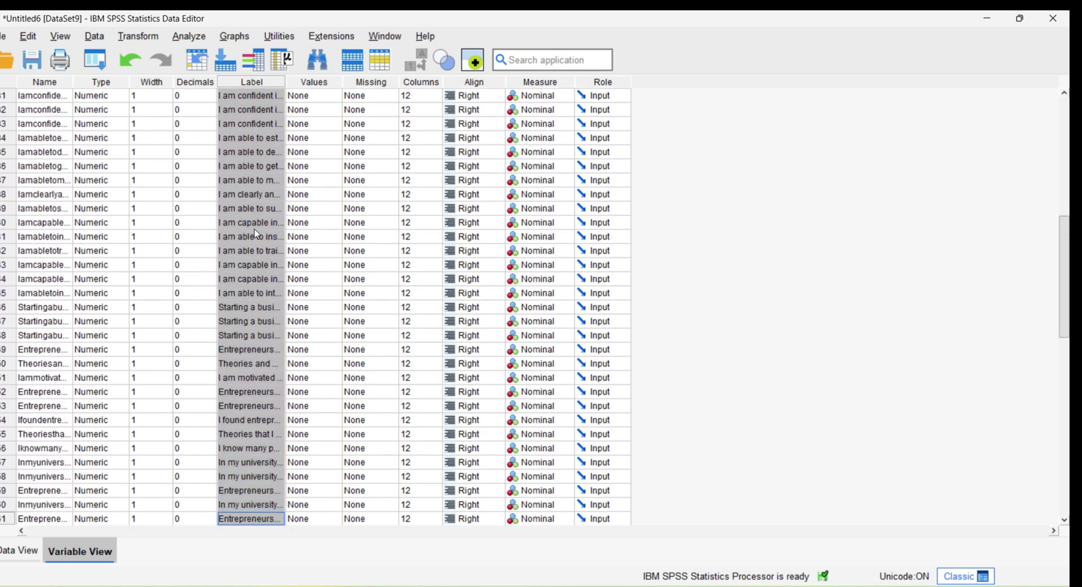
pyautogui.hotkey('shift', 'Up')
pyautogui.hotkey('shift', 'Up')
pyautogui.hotkey('shift', 'Up')
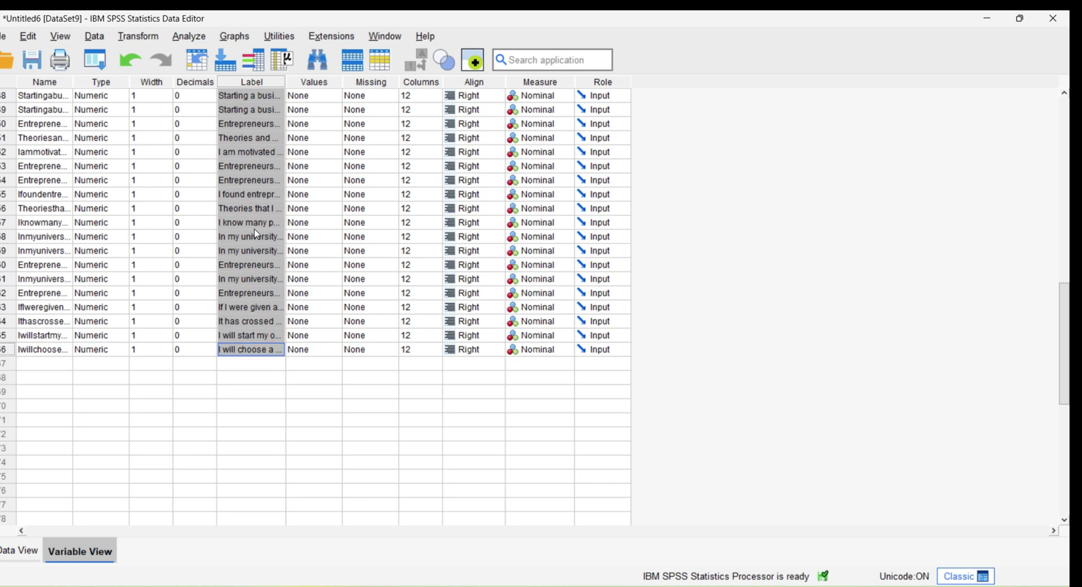
pyautogui.press('Delete')
pyautogui.click(255, 227)
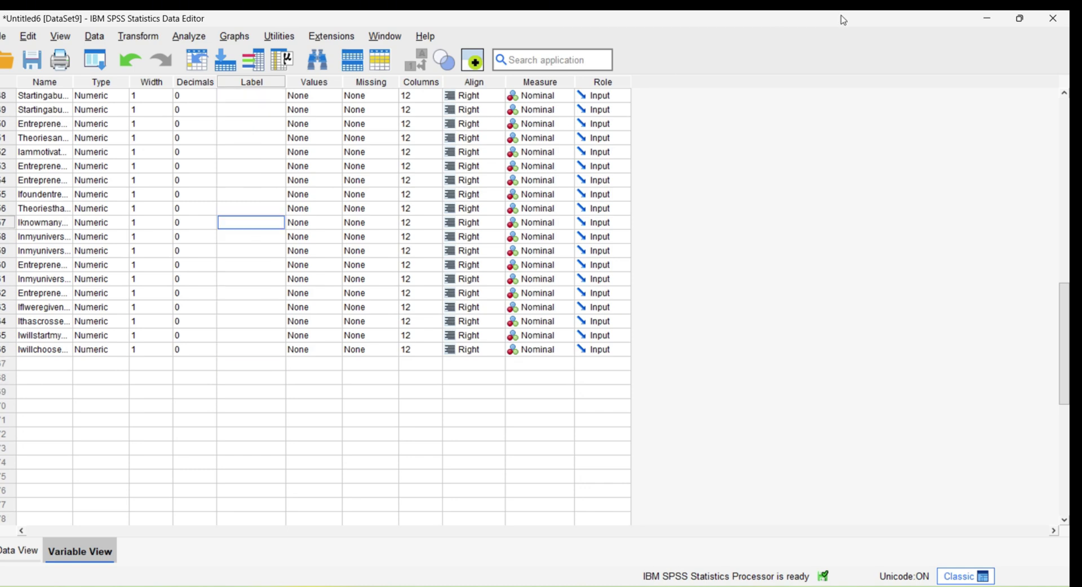
# Minimize the newly imported dataset and switch to the data03-12.06.2025H.sav dataset window.
pyautogui.click(989, 20)
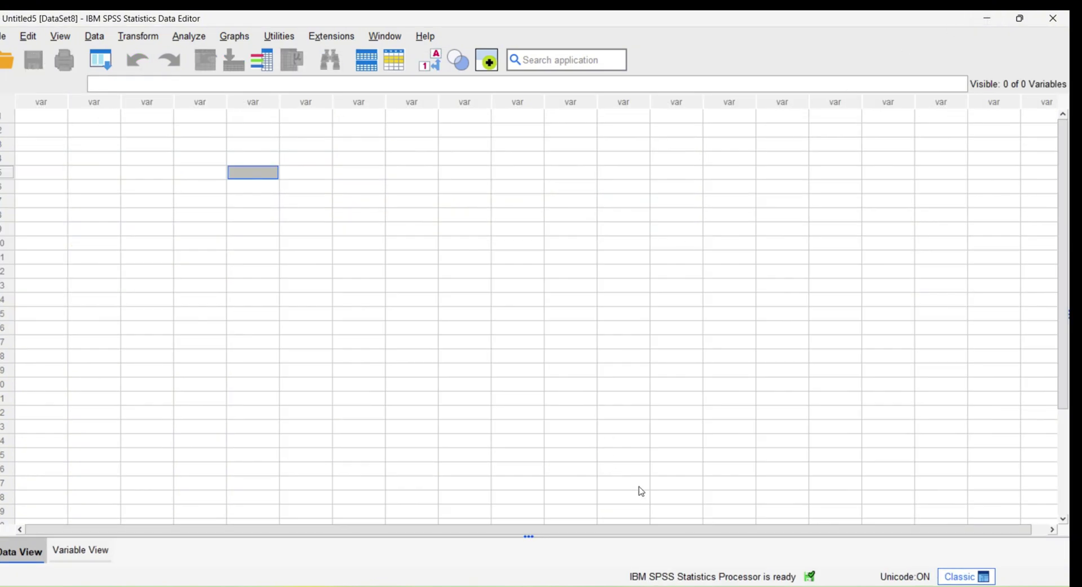
pyautogui.click(698, 586)
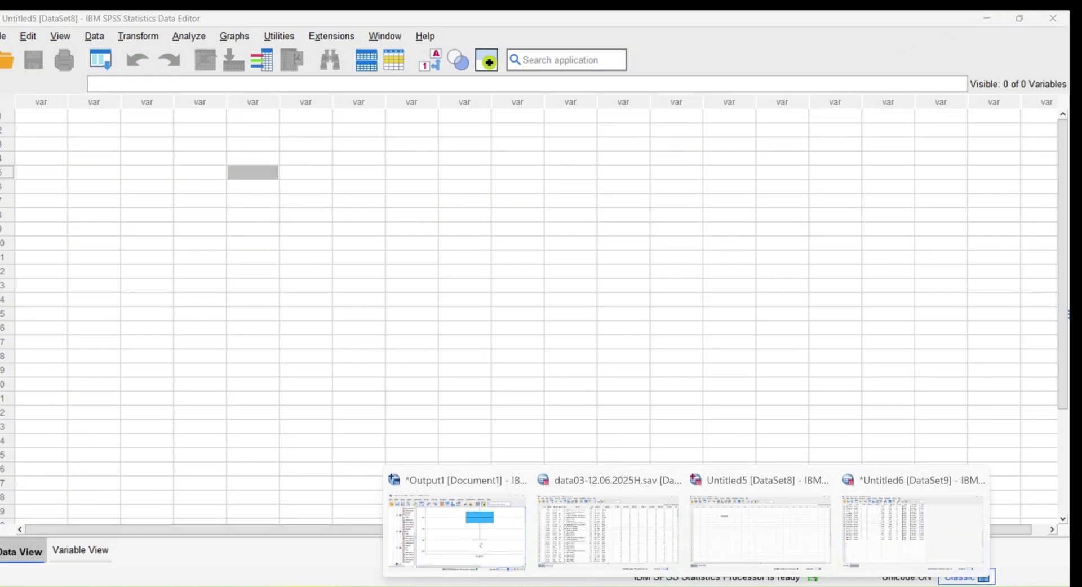
pyautogui.click(608, 530)
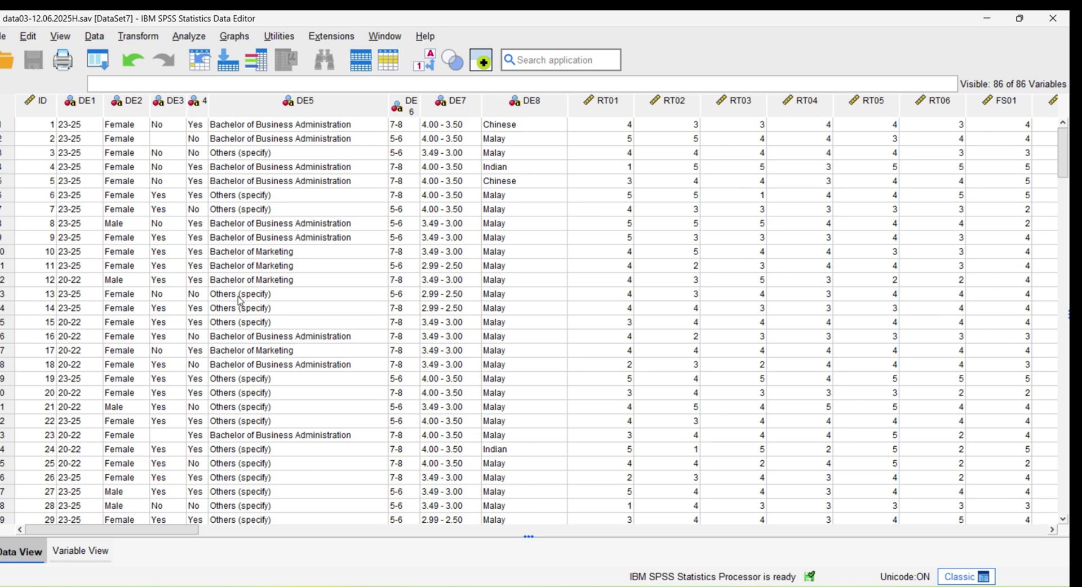
# Show the reference dataset's variable definitions and select the labels from ID down to the E104 variable.
pyautogui.click(80, 551)
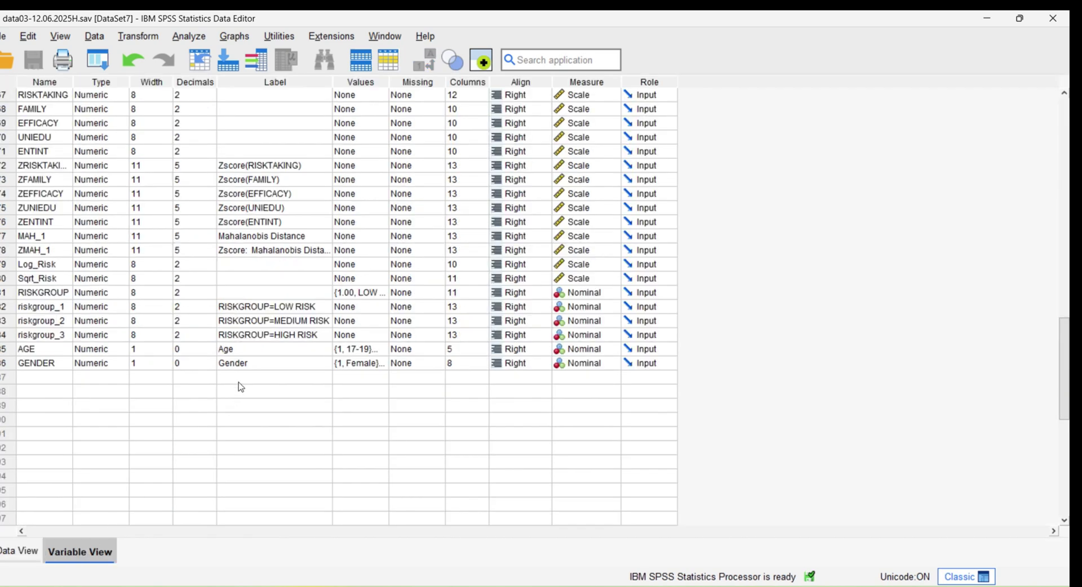
pyautogui.scroll(12, 241, 386)
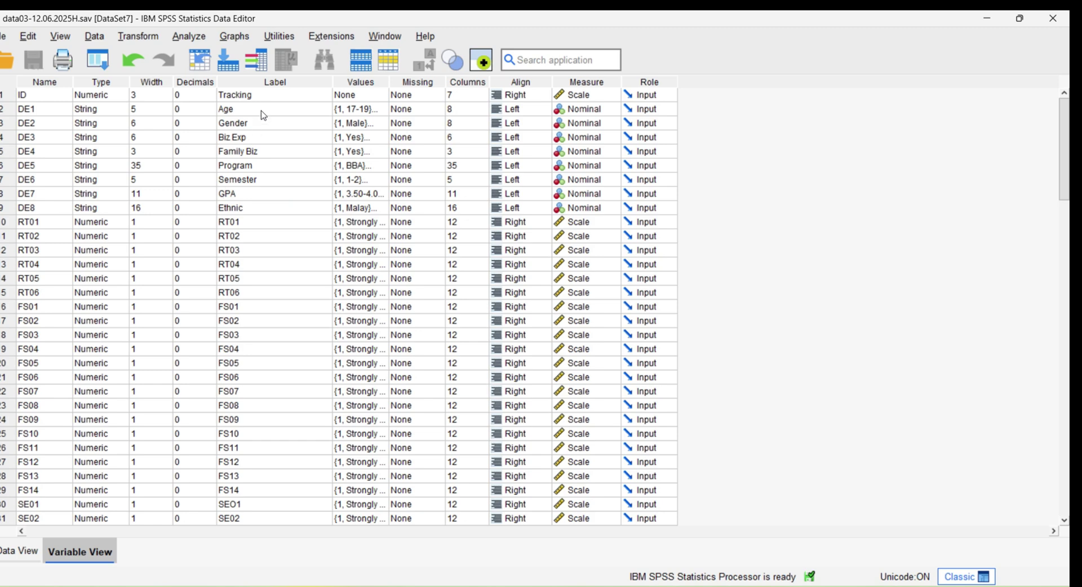
pyautogui.click(270, 96)
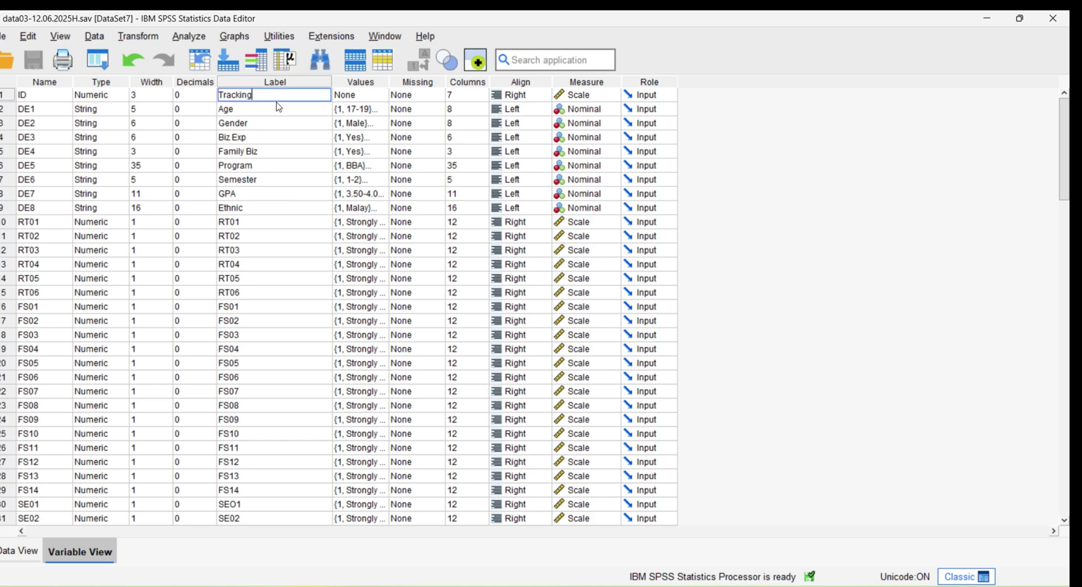
pyautogui.hotkey('shift', 'Down')
pyautogui.hotkey('shift', 'Down')
pyautogui.hotkey('shift', 'Down')
pyautogui.hotkey('shift', 'Down')
pyautogui.hotkey('shift', 'Down')
pyautogui.hotkey('shift', 'Down')
pyautogui.hotkey('shift', 'Down')
pyautogui.hotkey('shift', 'Down')
pyautogui.hotkey('shift', 'Down')
pyautogui.hotkey('shift', 'Down')
pyautogui.hotkey('shift', 'Down')
pyautogui.hotkey('shift', 'Down')
pyautogui.hotkey('shift', 'Down')
pyautogui.hotkey('shift', 'Down')
pyautogui.hotkey('shift', 'Down')
pyautogui.hotkey('shift', 'Down')
pyautogui.hotkey('shift', 'Down')
pyautogui.hotkey('shift', 'Down')
pyautogui.hotkey('shift', 'Down')
pyautogui.hotkey('shift', 'Down')
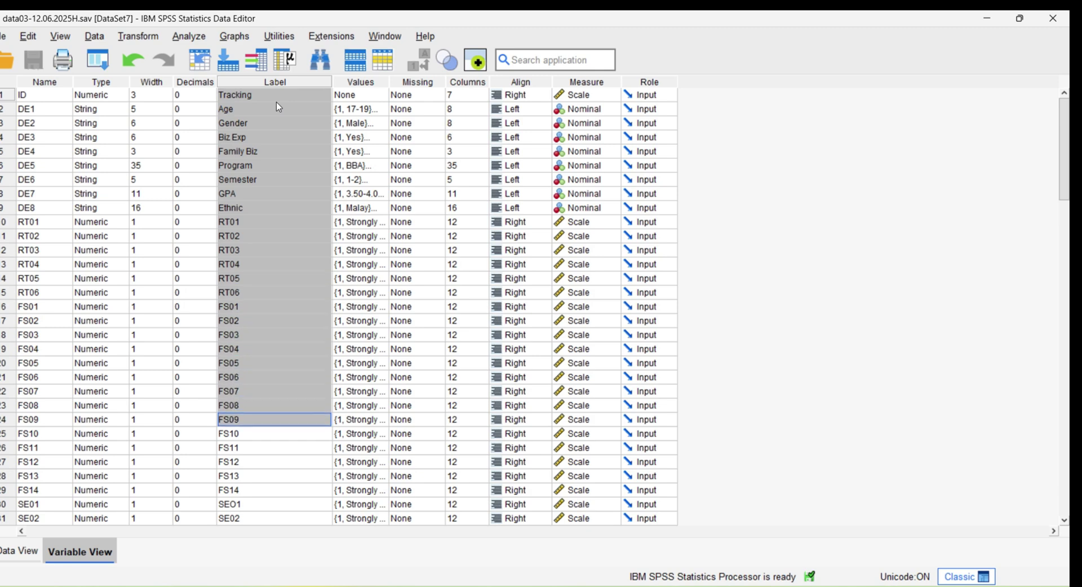
pyautogui.hotkey('shift', 'Down')
pyautogui.hotkey('shift', 'Down')
pyautogui.hotkey('shift', 'Down')
pyautogui.hotkey('shift', 'Down')
pyautogui.hotkey('shift', 'Down')
pyautogui.hotkey('shift', 'Down')
pyautogui.hotkey('shift', 'Down')
pyautogui.hotkey('shift', 'Down')
pyautogui.hotkey('shift', 'Down')
pyautogui.hotkey('shift', 'Down')
pyautogui.hotkey('shift', 'Down')
pyautogui.hotkey('shift', 'Down')
pyautogui.hotkey('shift', 'Down')
pyautogui.hotkey('shift', 'Down')
pyautogui.hotkey('shift', 'Down')
pyautogui.hotkey('shift', 'Down')
pyautogui.hotkey('shift', 'Down')
pyautogui.hotkey('shift', 'Down')
pyautogui.hotkey('shift', 'Down')
pyautogui.hotkey('shift', 'Down')
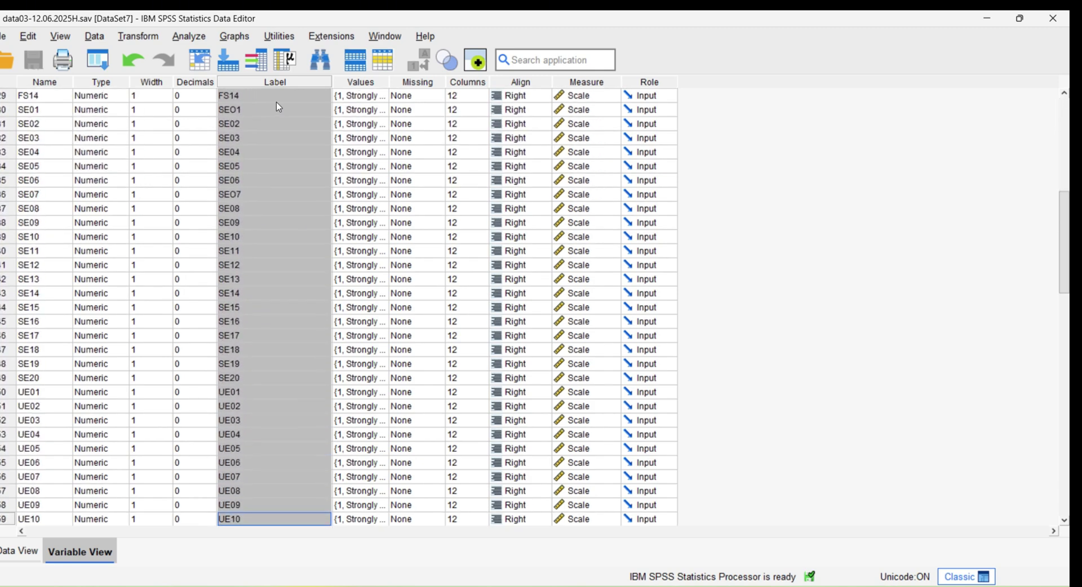
pyautogui.hotkey('shift', 'Down')
pyautogui.hotkey('shift', 'Down')
pyautogui.hotkey('shift', 'Down')
pyautogui.hotkey('shift', 'Down')
pyautogui.hotkey('shift', 'Down')
pyautogui.hotkey('shift', 'Down')
pyautogui.hotkey('shift', 'Down')
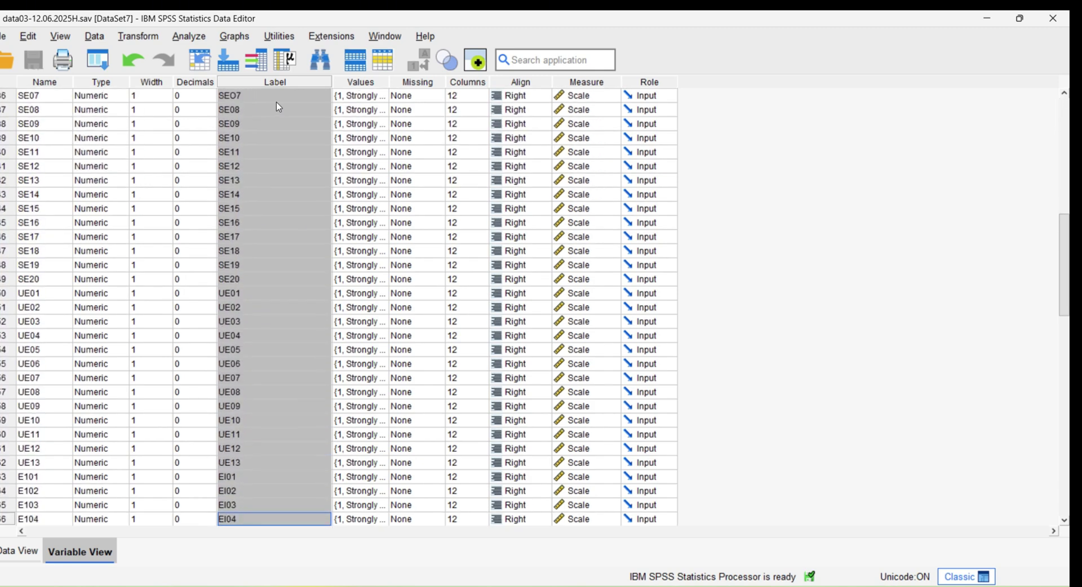
pyautogui.hotkey('shift', 'Up')
pyautogui.hotkey('shift', 'Up')
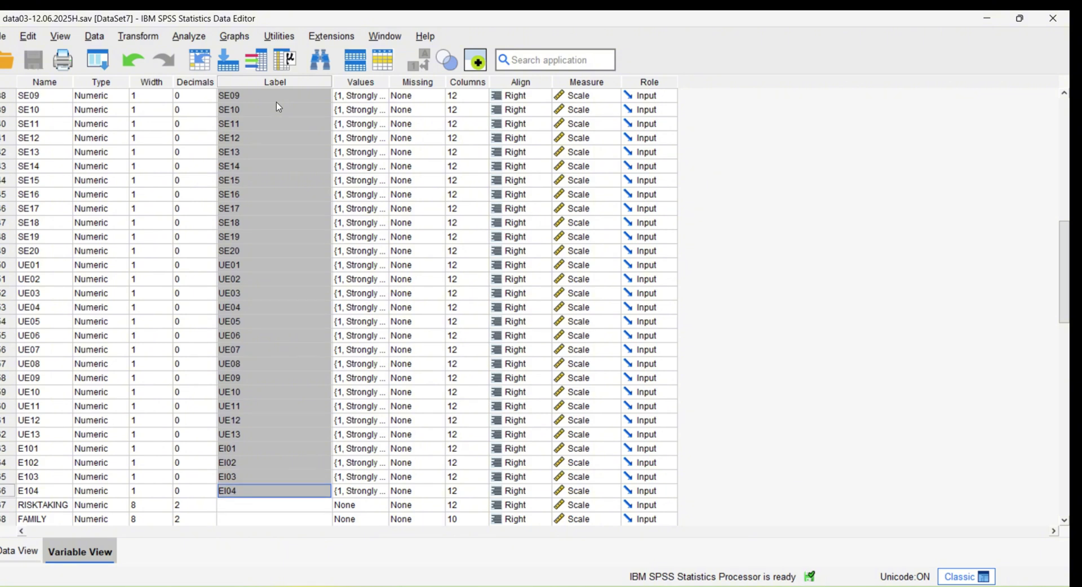
pyautogui.scroll(12, 293, 231)
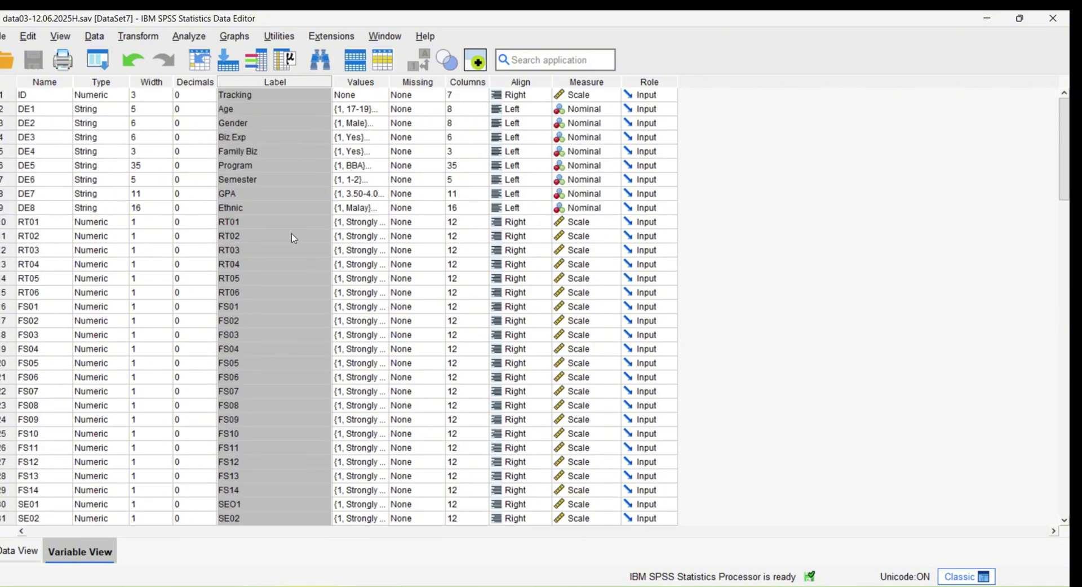
# Examine the value labels defined for the Age and Gender variables, DE1 and DE2, in the reference dataset.
pyautogui.click(372, 97)
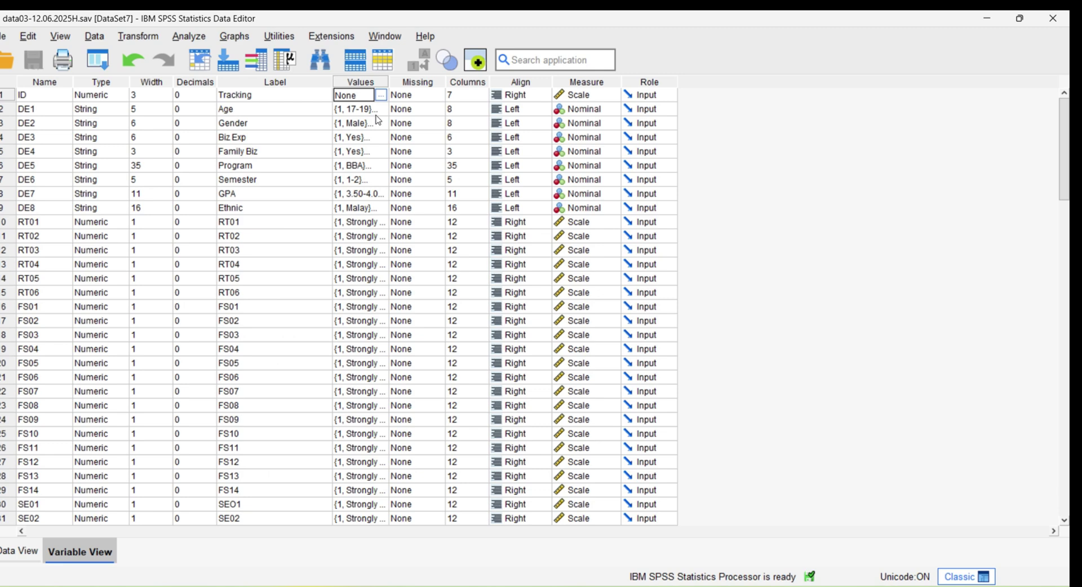
pyautogui.doubleClick(378, 112)
pyautogui.click(460, 401)
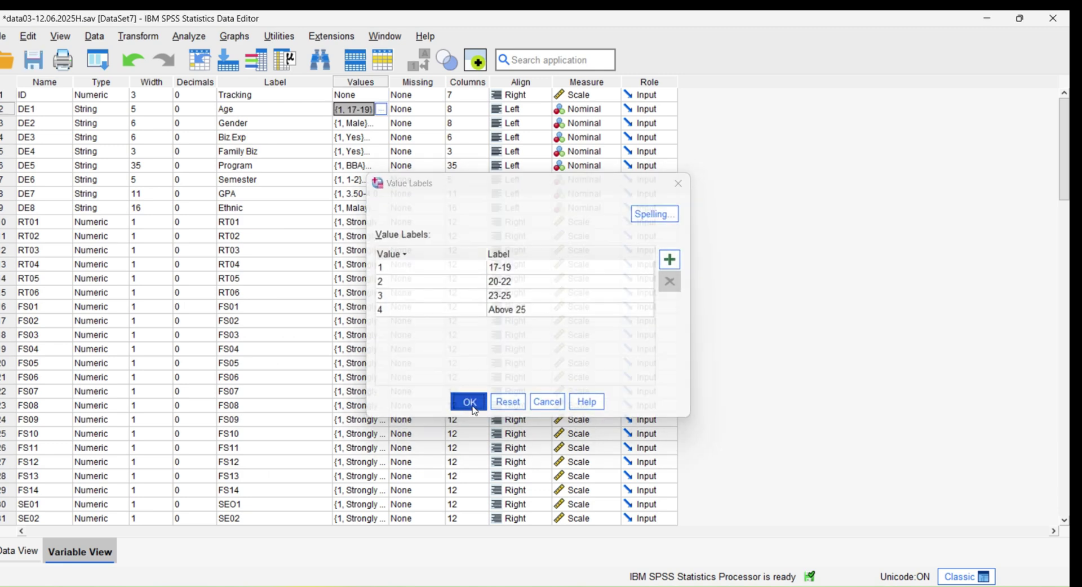
pyautogui.doubleClick(382, 125)
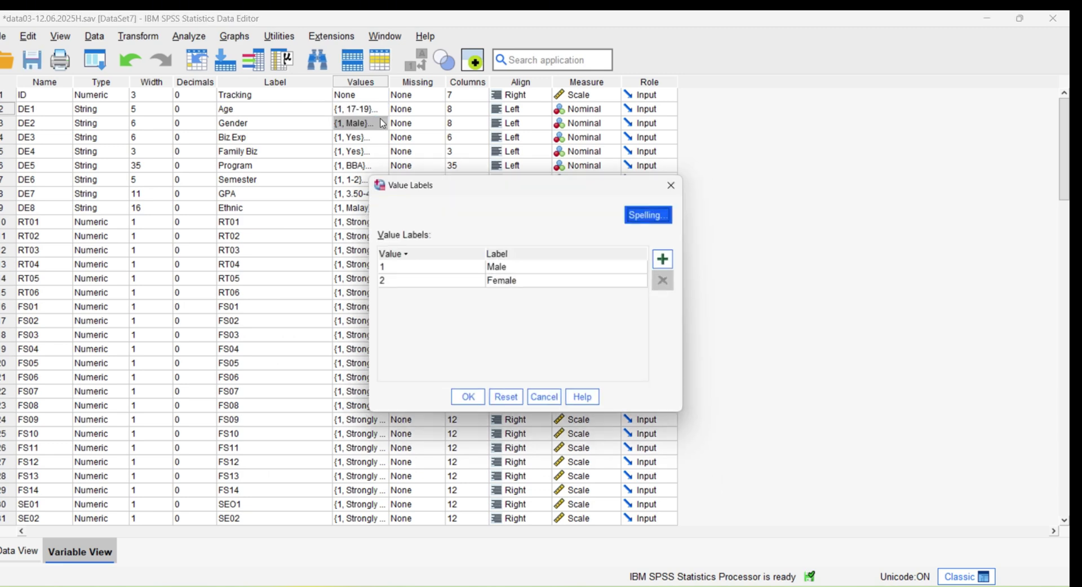
pyautogui.click(466, 407)
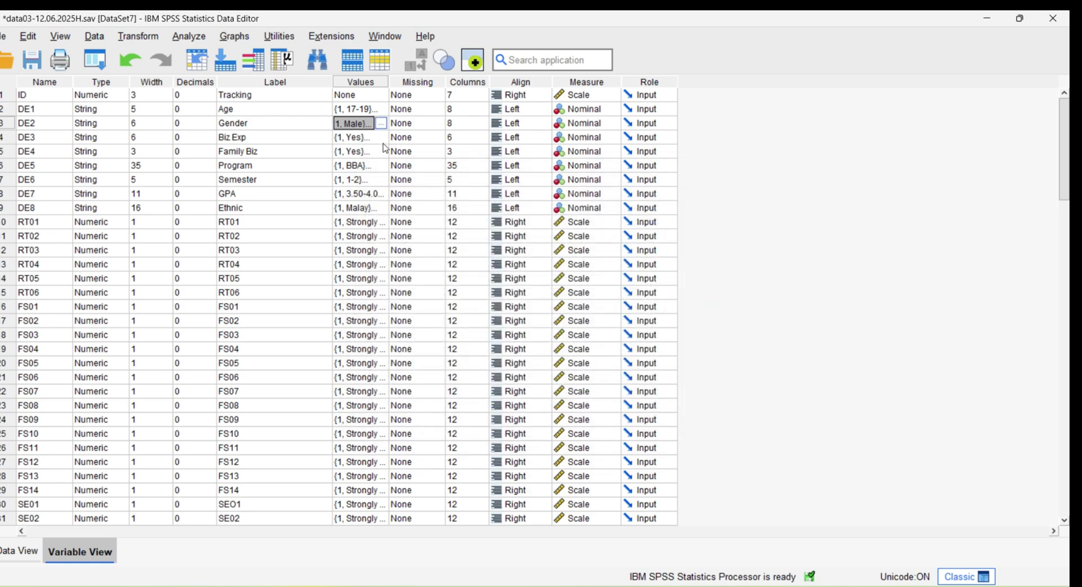
# Examine the value labels defined for the Biz Exp and Family Biz variables, DE3 and DE4.
pyautogui.click(383, 143)
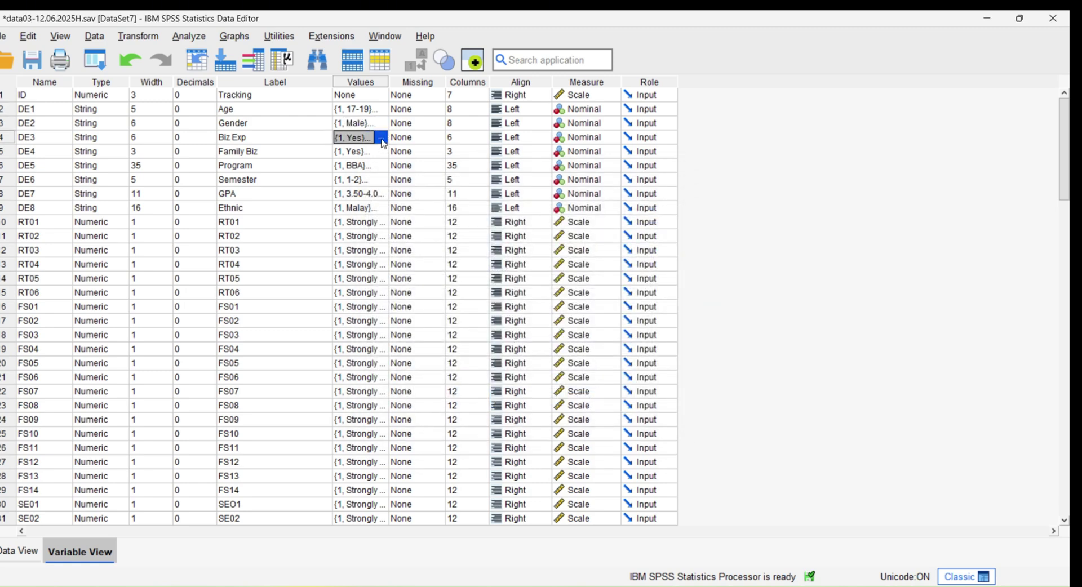
pyautogui.click(381, 137)
pyautogui.click(469, 402)
pyautogui.click(367, 151)
pyautogui.click(381, 151)
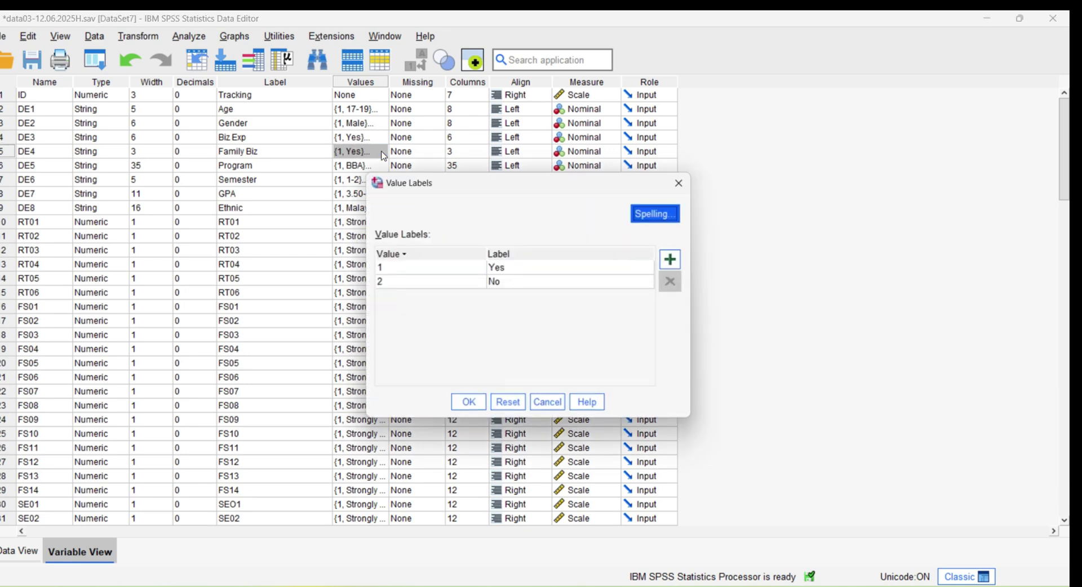
pyautogui.click(469, 402)
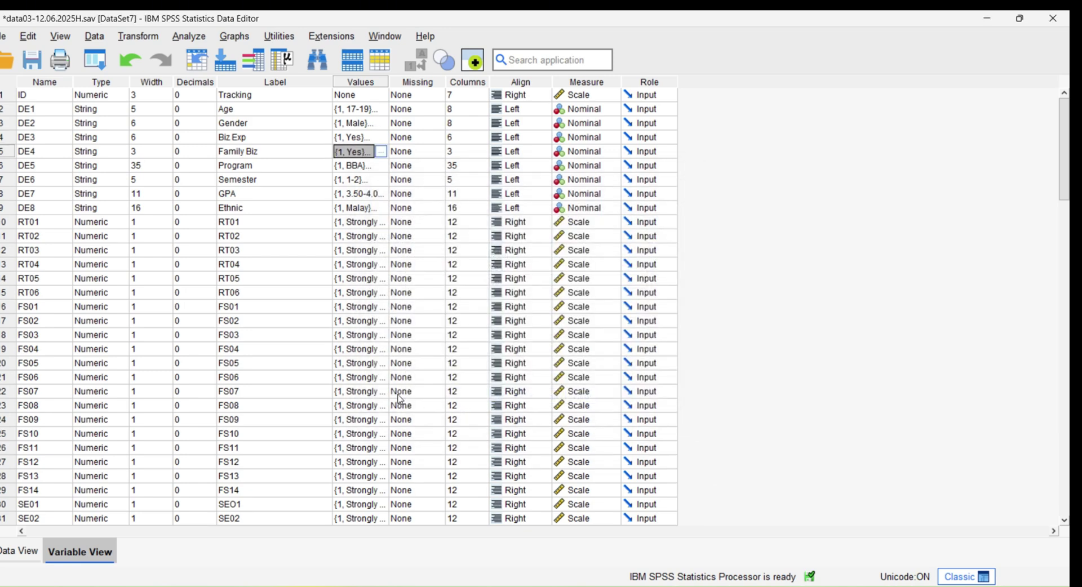
# Examine the value labels of the Ethnic variable DE8 and questionnaire item RT01, and look through those of the remaining variables.
pyautogui.click(355, 212)
pyautogui.click(381, 207)
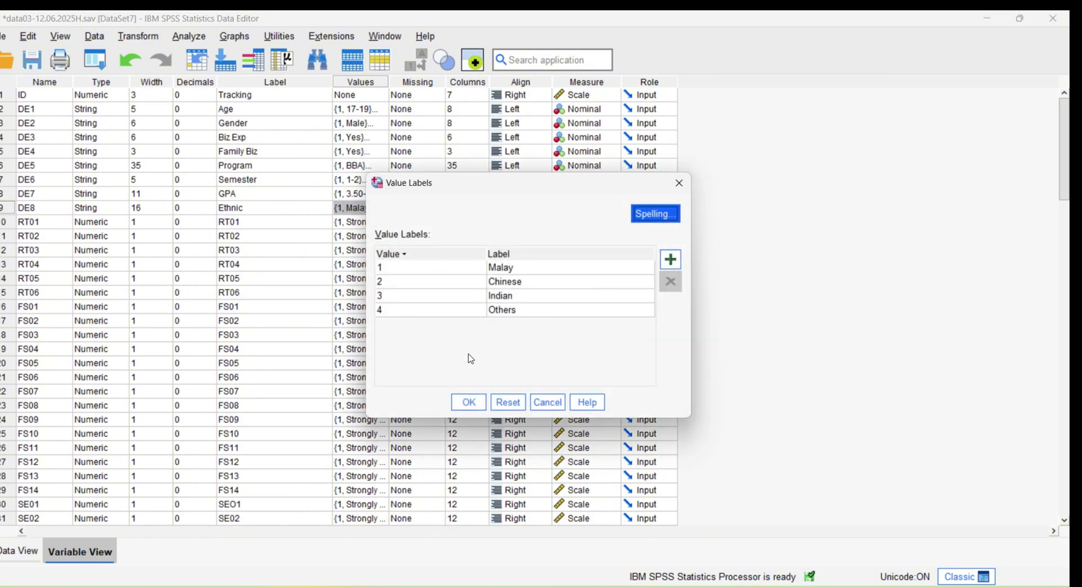
pyautogui.click(468, 402)
pyautogui.click(385, 223)
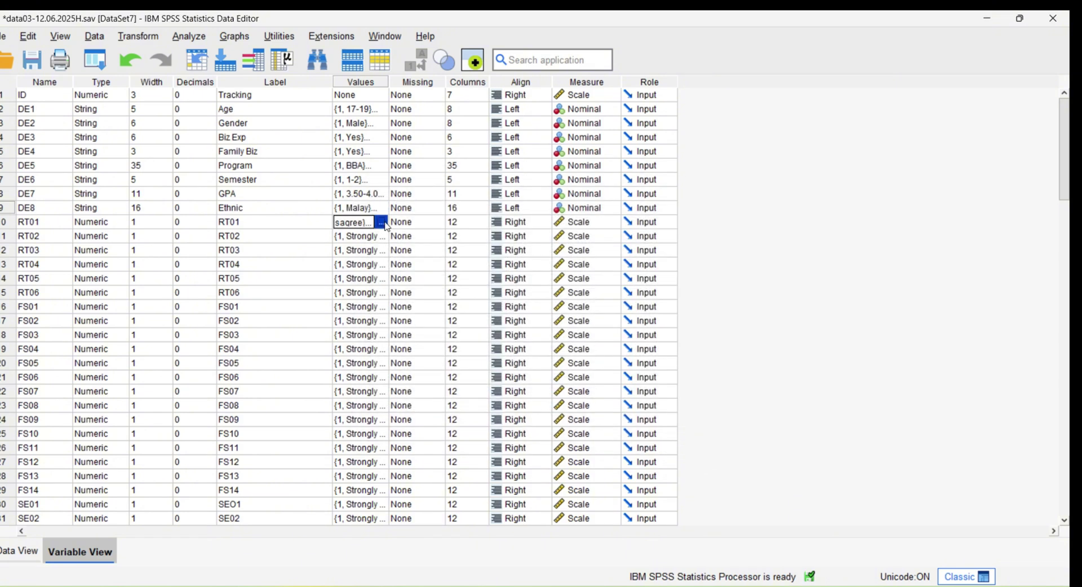
pyautogui.click(381, 222)
pyautogui.click(468, 402)
pyautogui.scroll(-3, 394, 361)
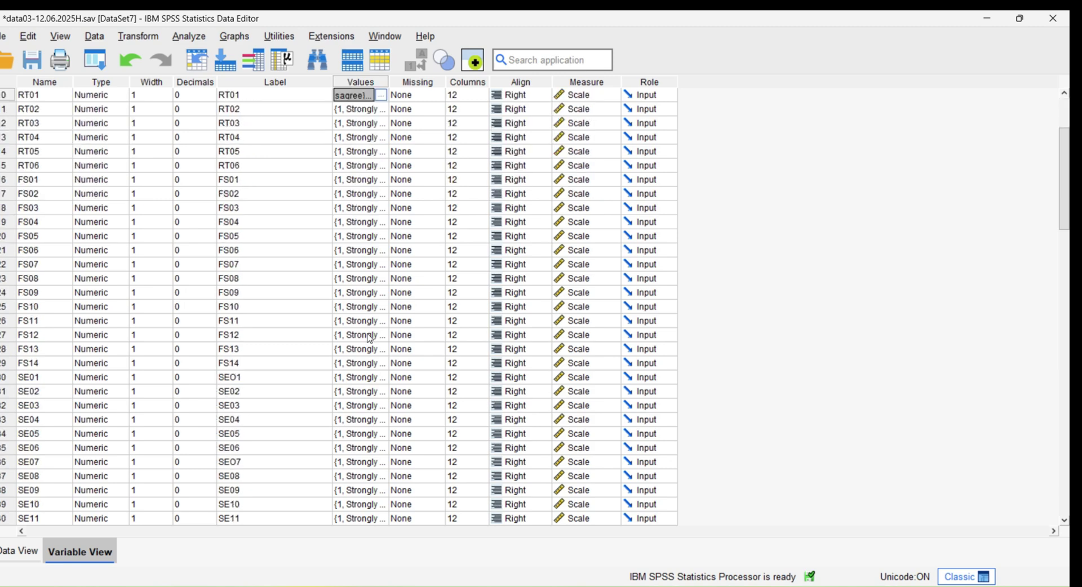
pyautogui.scroll(-20, 369, 338)
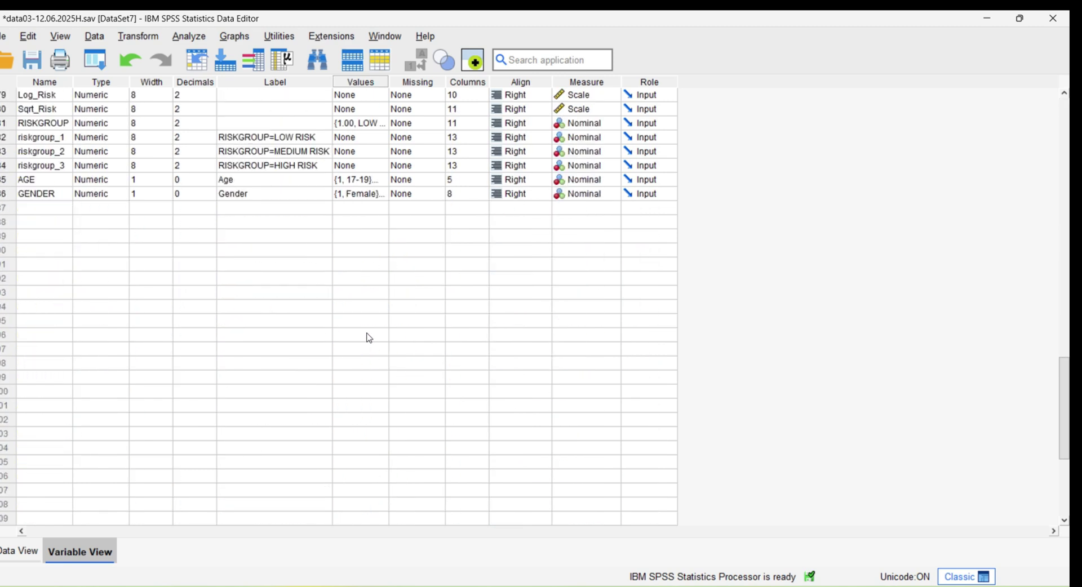
pyautogui.scroll(4, 369, 338)
pyautogui.scroll(19, 369, 338)
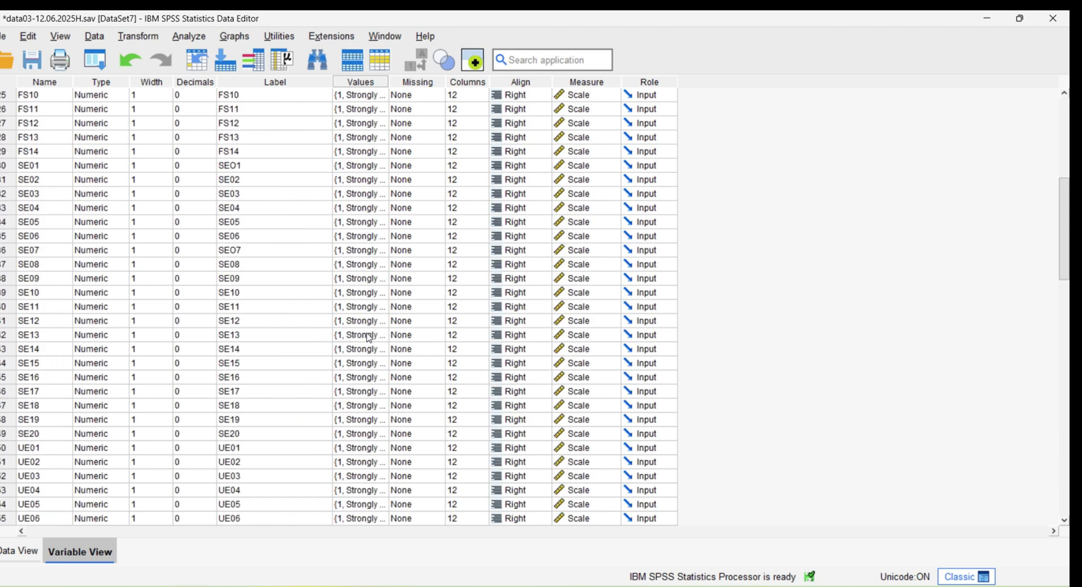